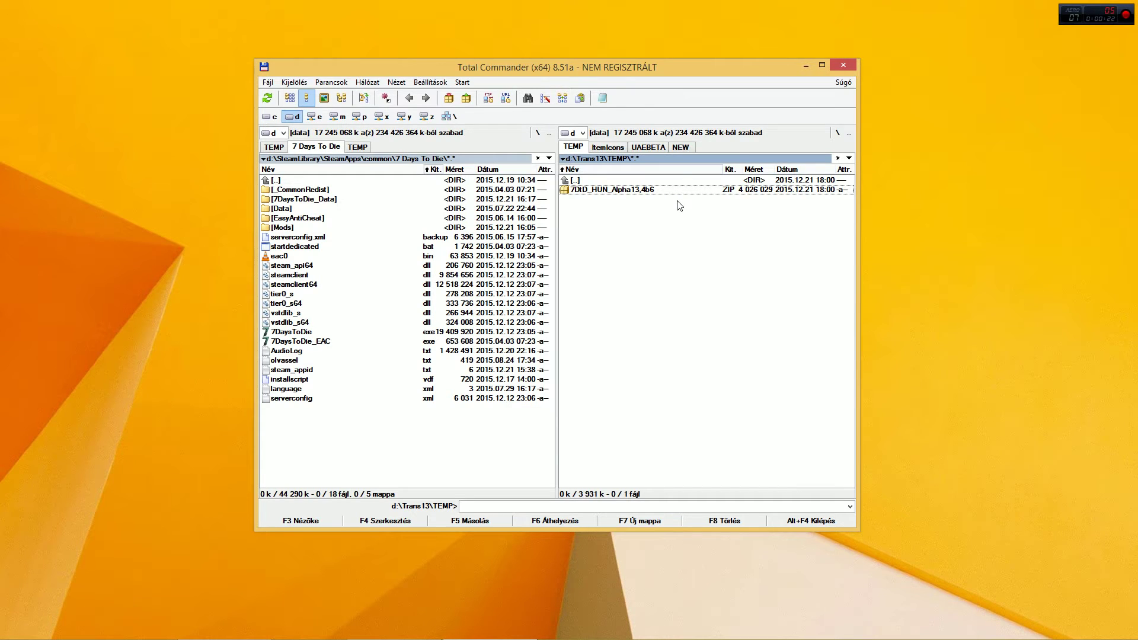
Open the 7DtD_HUN_Alpha13,4b6 ZIP archive and look into its UAE folder.
{"action": "key", "text": "Return"}
{"action": "key", "text": "Down"}
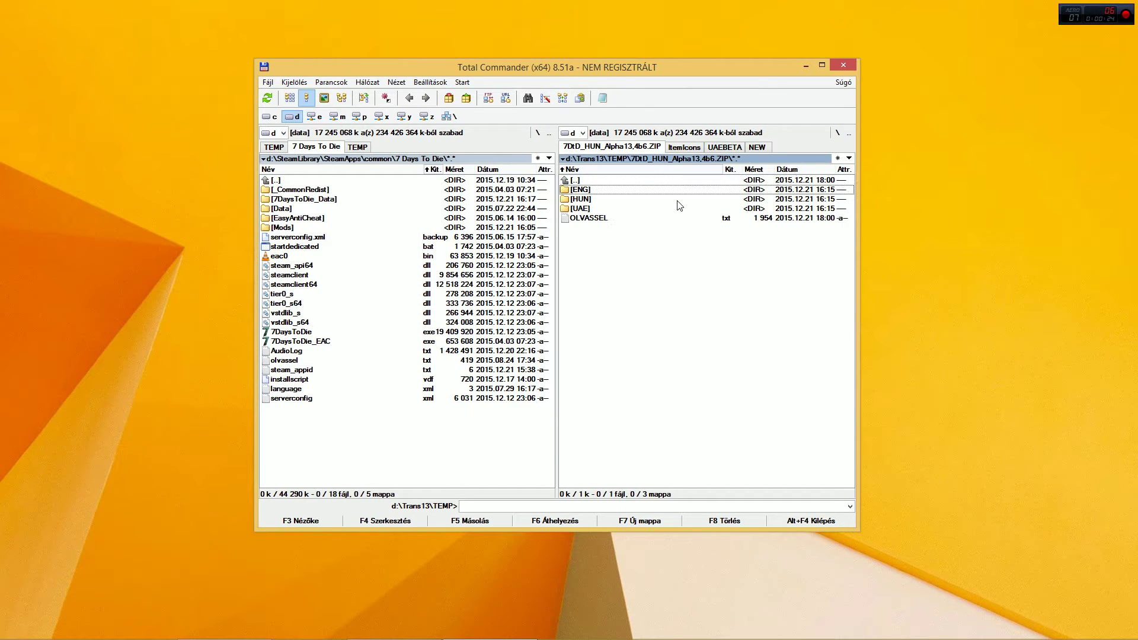
{"action": "key", "text": "Down"}
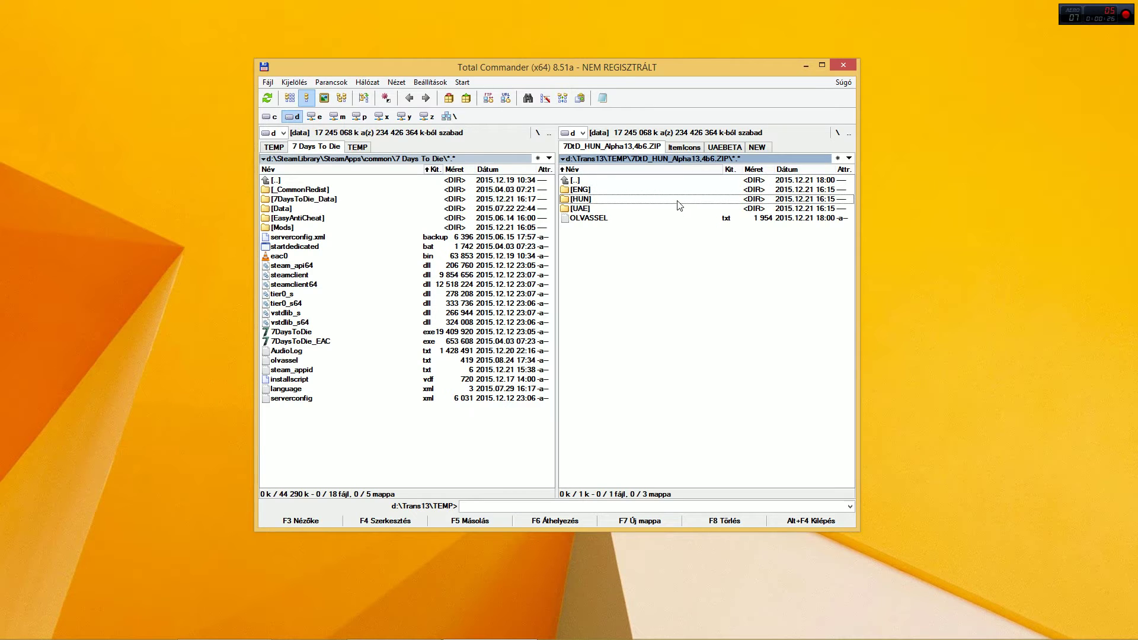
{"action": "key", "text": "Down"}
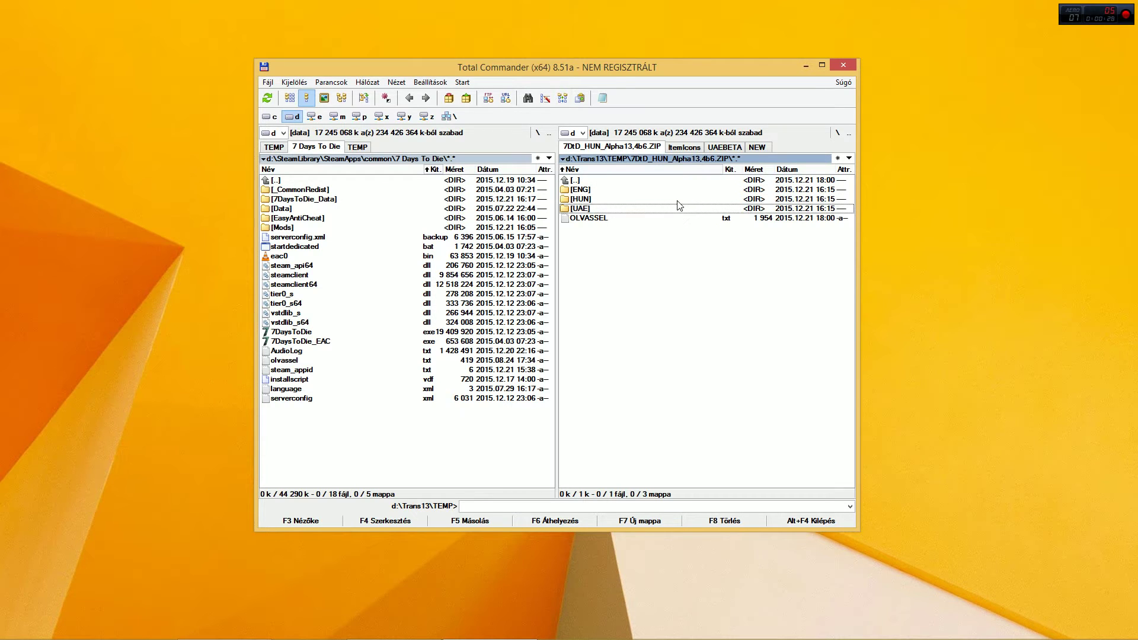
{"action": "key", "text": "Return"}
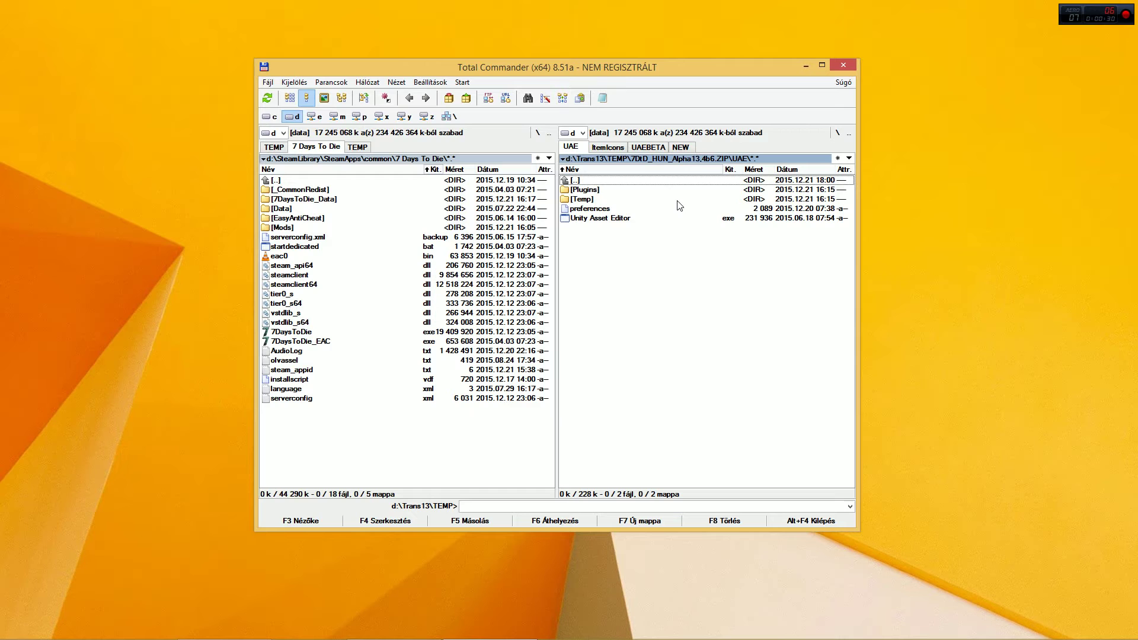
{"action": "key", "text": "Return"}
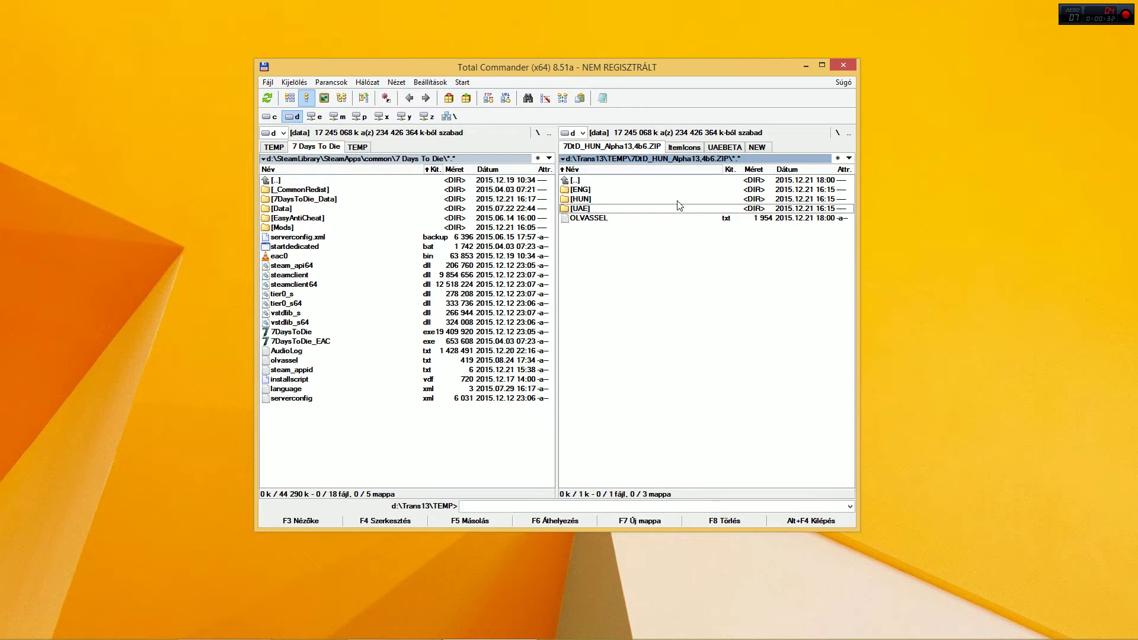
Examine the contents of the HUN and ENG folders inside the archive.
{"action": "key", "text": "Up"}
{"action": "key", "text": "Return"}
{"action": "key", "text": "Down"}
{"action": "key", "text": "Down"}
{"action": "key", "text": "Down"}
{"action": "key", "text": "Up"}
{"action": "key", "text": "Up"}
{"action": "key", "text": "Up"}
{"action": "key", "text": "Down"}
{"action": "key", "text": "Down"}
{"action": "key", "text": "Down"}
{"action": "key", "text": "Up"}
{"action": "key", "text": "Up"}
{"action": "key", "text": "Up"}
{"action": "key", "text": "Return"}
{"action": "key", "text": "Up"}
{"action": "key", "text": "Return"}
{"action": "key", "text": "Down"}
{"action": "key", "text": "Down"}
{"action": "key", "text": "Down"}
{"action": "key", "text": "Up"}
{"action": "key", "text": "Up"}
{"action": "key", "text": "Up"}
{"action": "key", "text": "Return"}
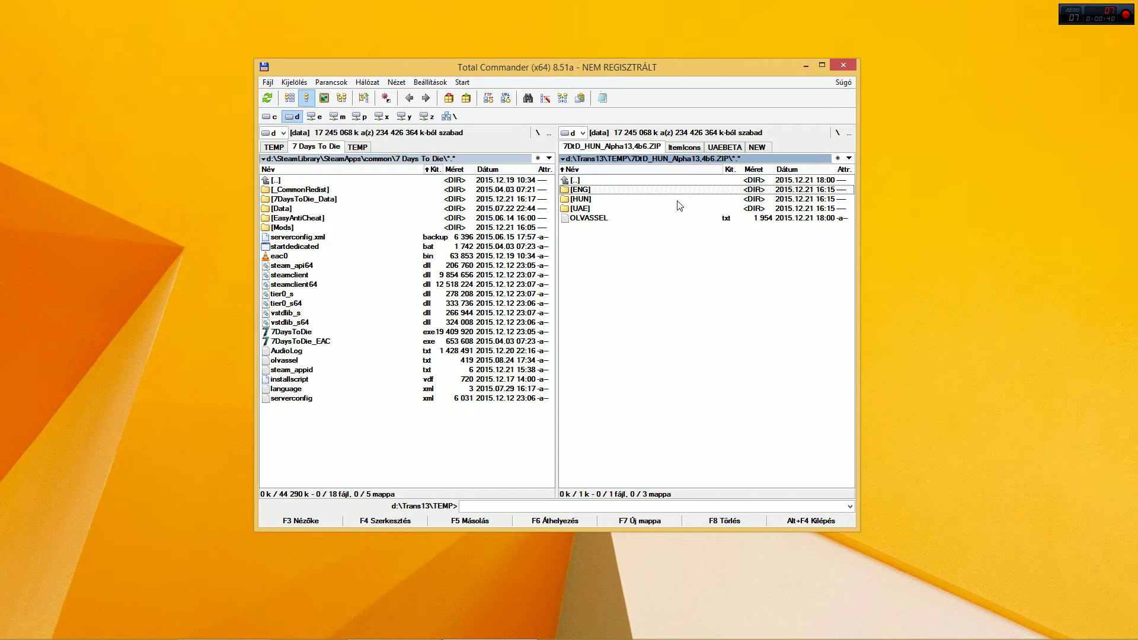
View the OLVASSEL text file from the archive, read the installation instructions, and leave the archive.
{"action": "key", "text": "Down"}
{"action": "key", "text": "Down"}
{"action": "key", "text": "Down"}
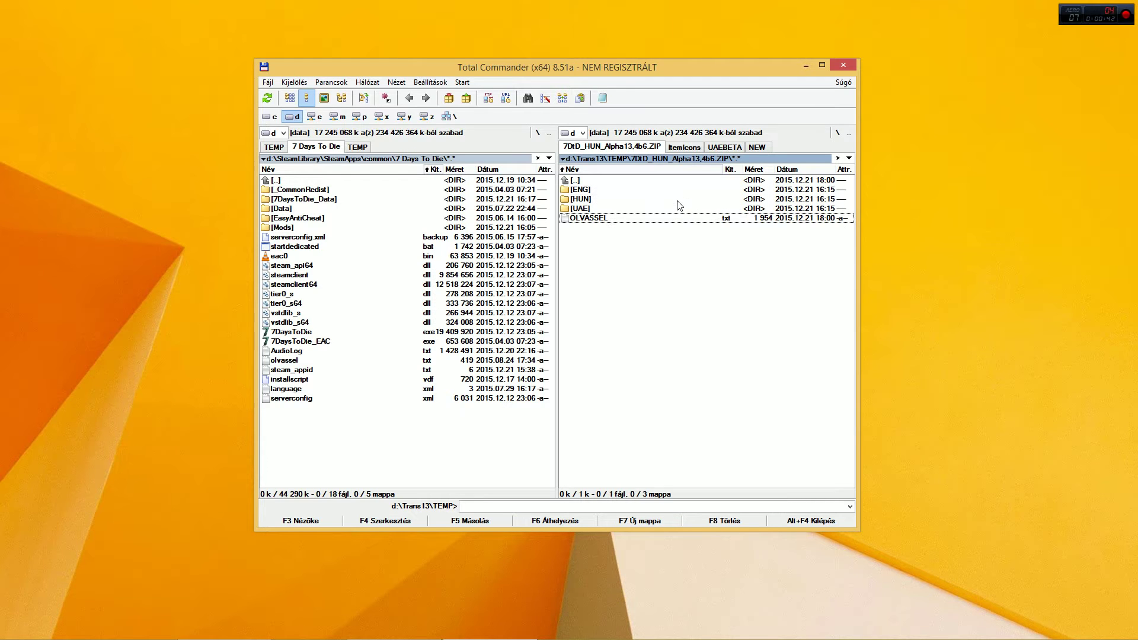
{"action": "key", "text": "F3"}
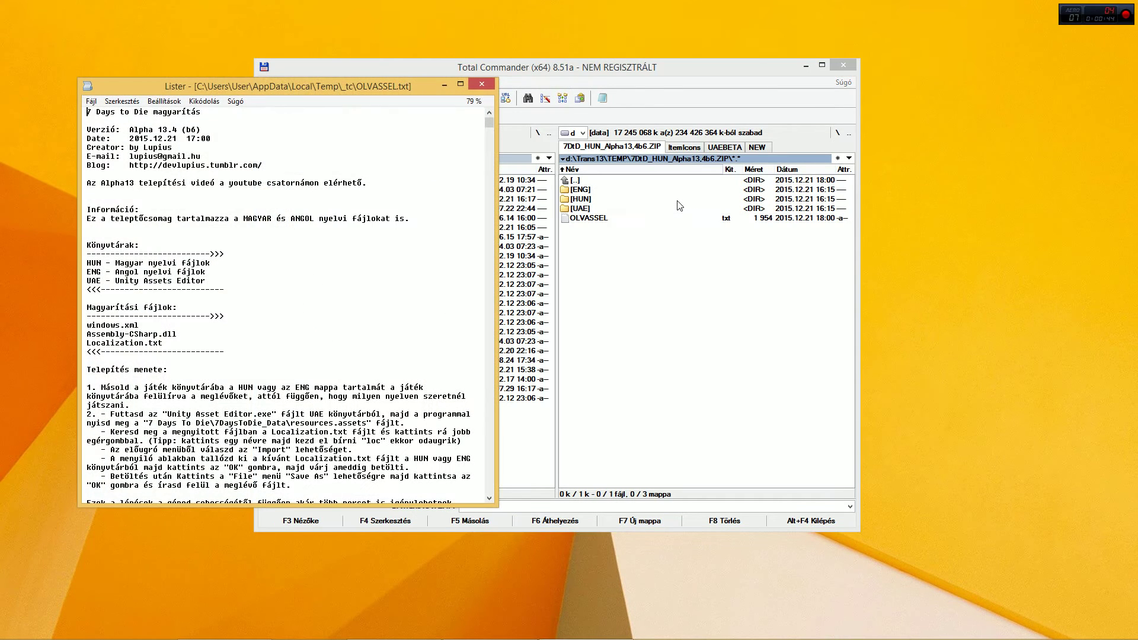
{"action": "scroll", "coordinate": [384, 300], "scroll_direction": "down", "scroll_amount": 5}
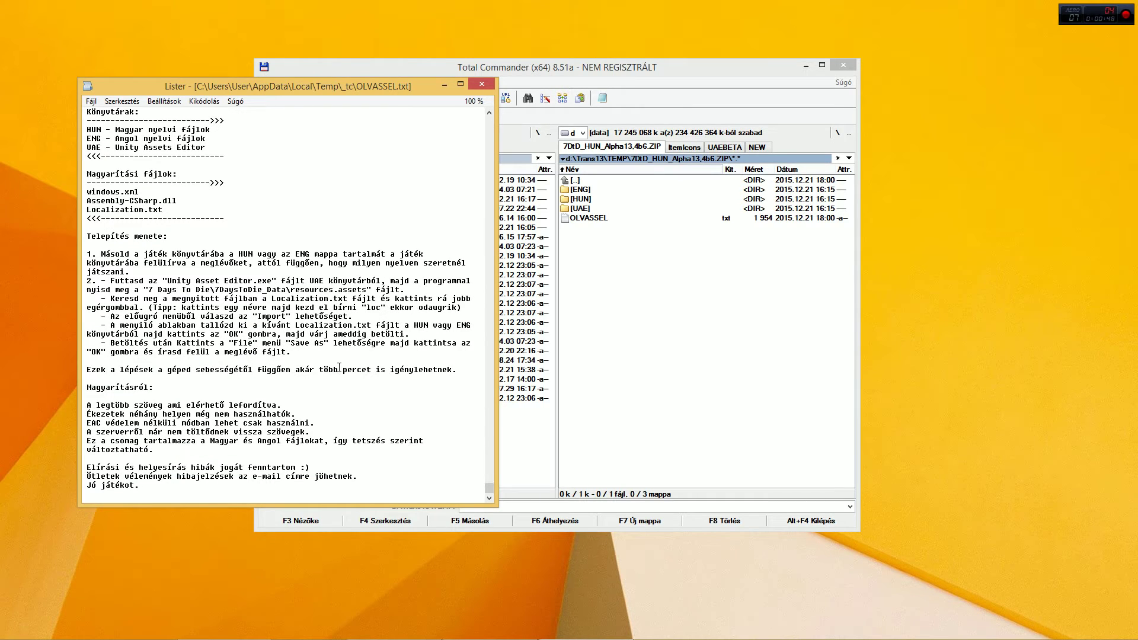
{"action": "left_click", "coordinate": [482, 83]}
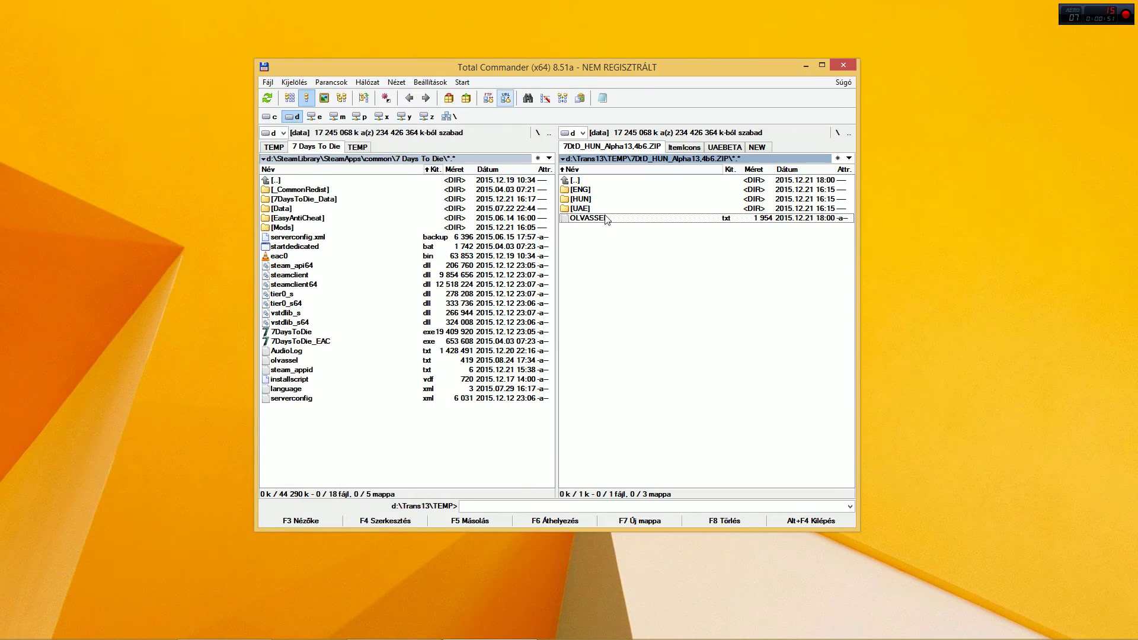
{"action": "double_click", "coordinate": [599, 180]}
Switch to Chrome, search Google for "7 days to die magyarosítás", view the 7 Days to Die Magyarítás blog and close the browser.
{"action": "mouse_move", "coordinate": [479, 637]}
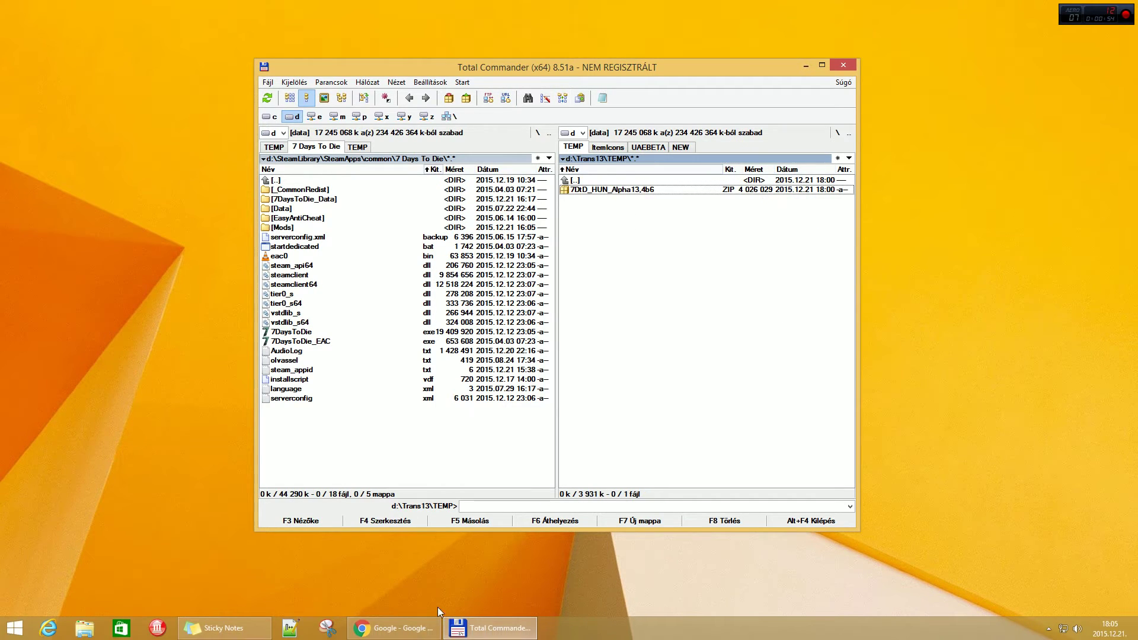
{"action": "left_click", "coordinate": [424, 627]}
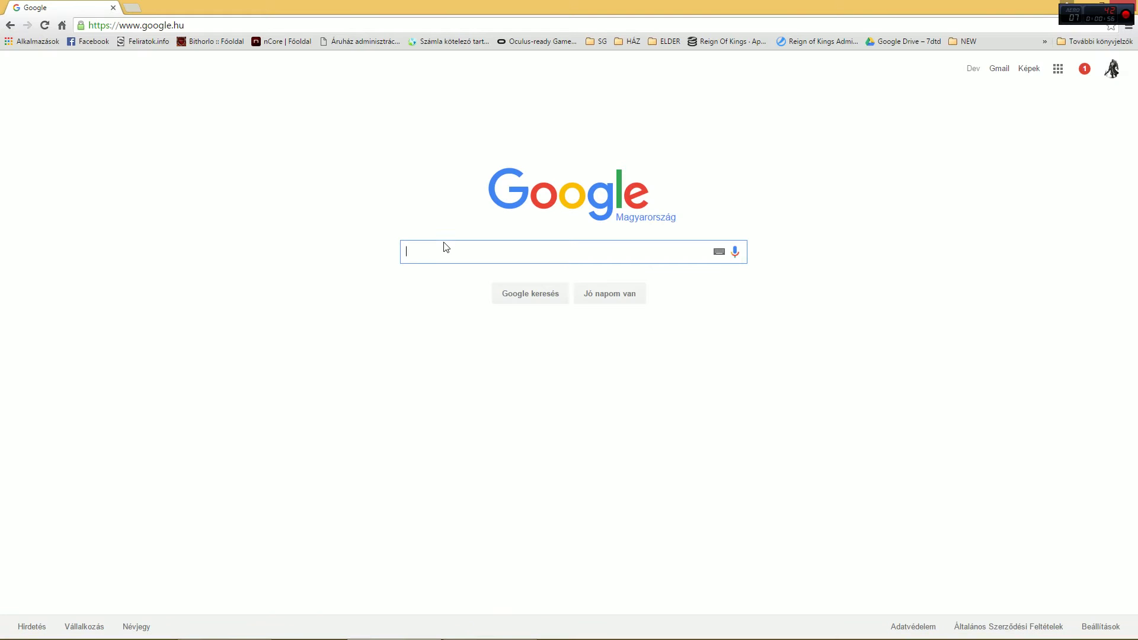
{"action": "type", "text": "7"}
{"action": "key", "text": "Down"}
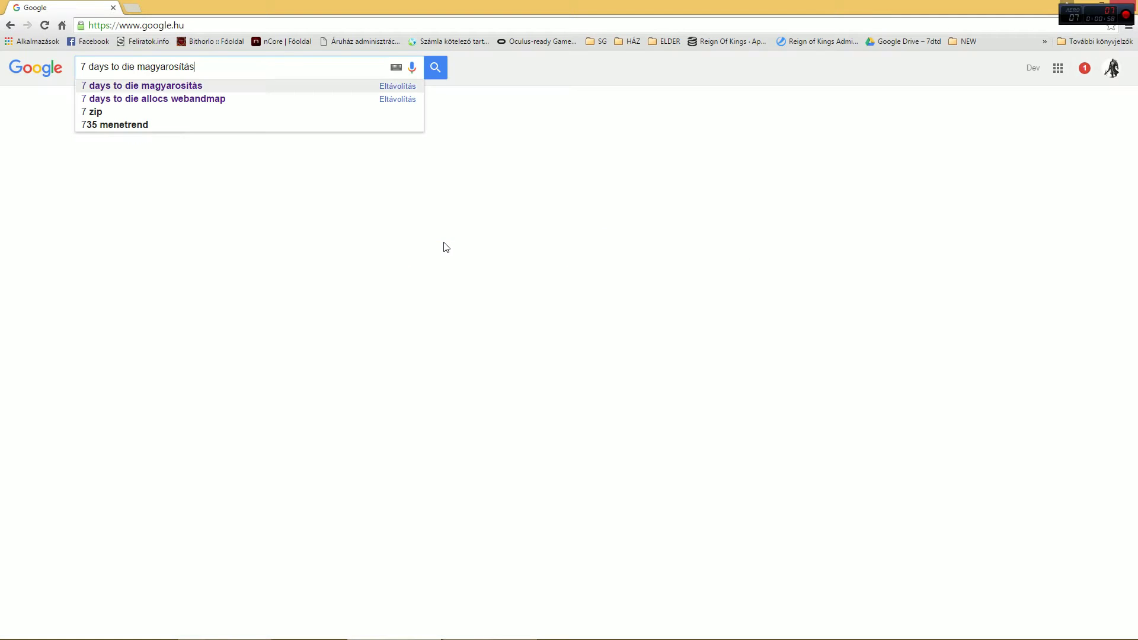
{"action": "key", "text": "Return"}
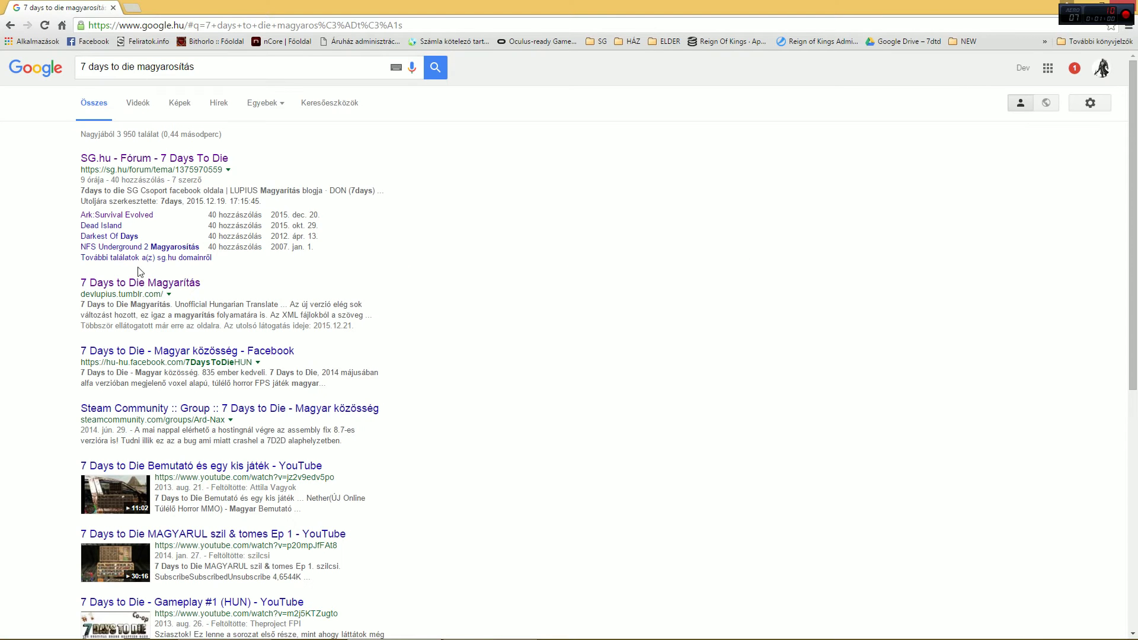
{"action": "left_click", "coordinate": [129, 285]}
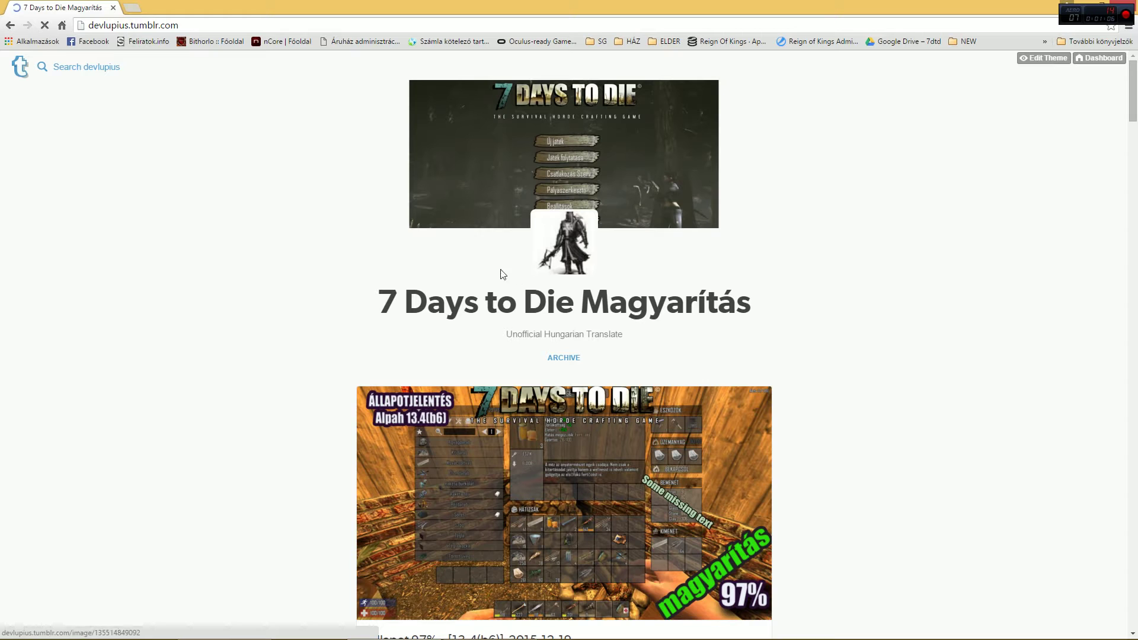
{"action": "left_click", "coordinate": [1124, 5]}
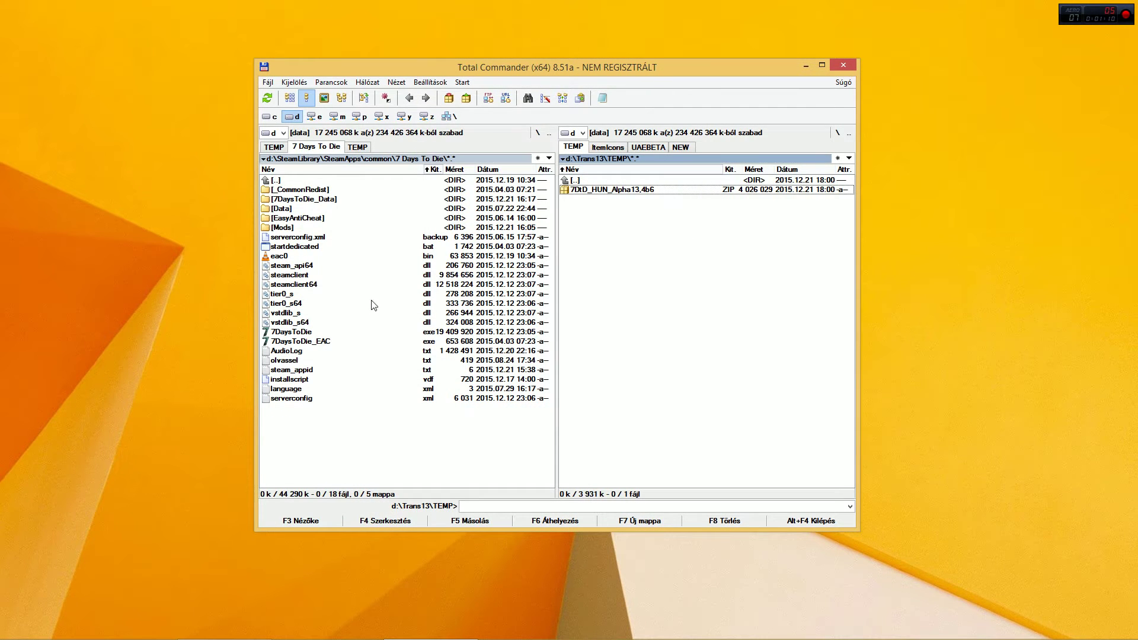
Launch 7DaysToDie from the game folder to check its menu language, and quit the game.
{"action": "double_click", "coordinate": [314, 331]}
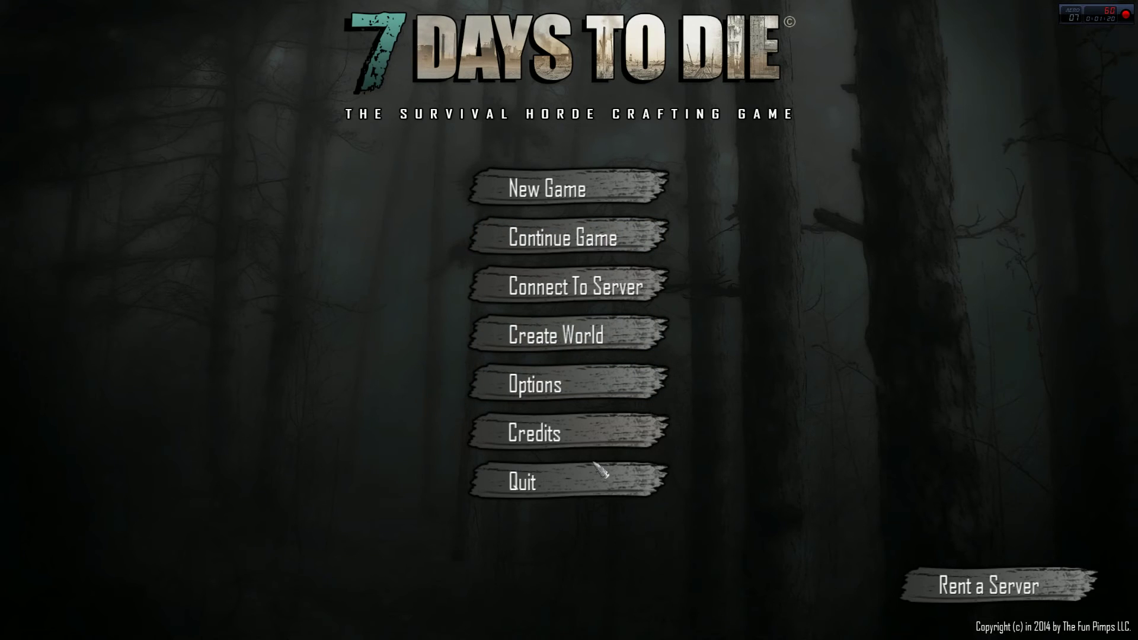
{"action": "left_click", "coordinate": [564, 480]}
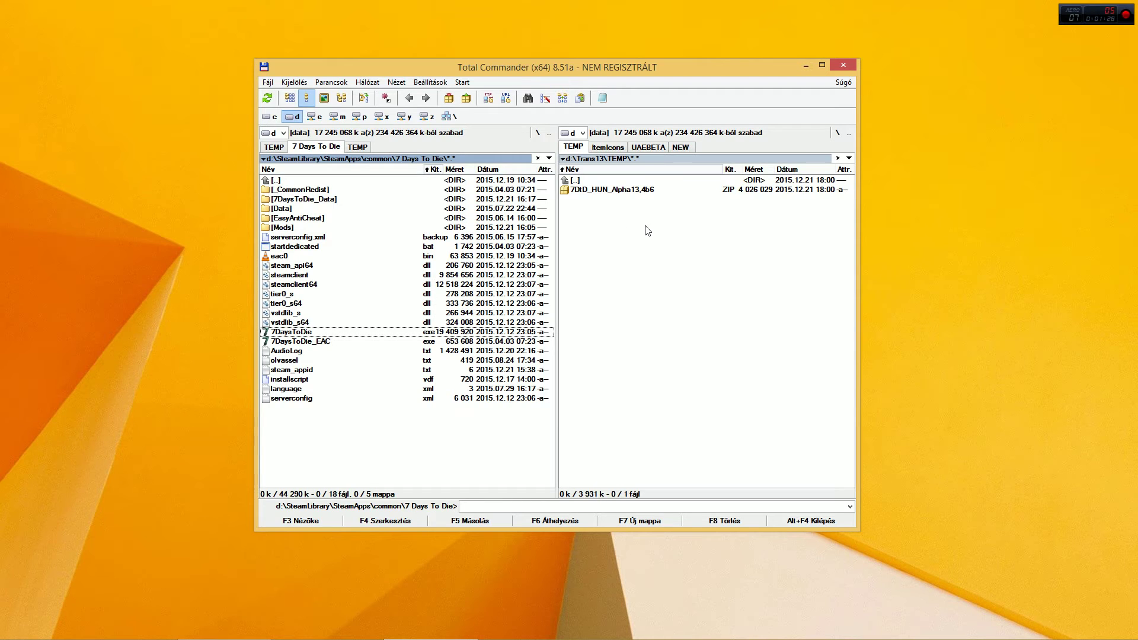
Extract the whole content of the 7DtD_HUN_Alpha13,4b6 archive into the d:\Trans13\TEMP folder.
{"action": "left_click", "coordinate": [624, 203]}
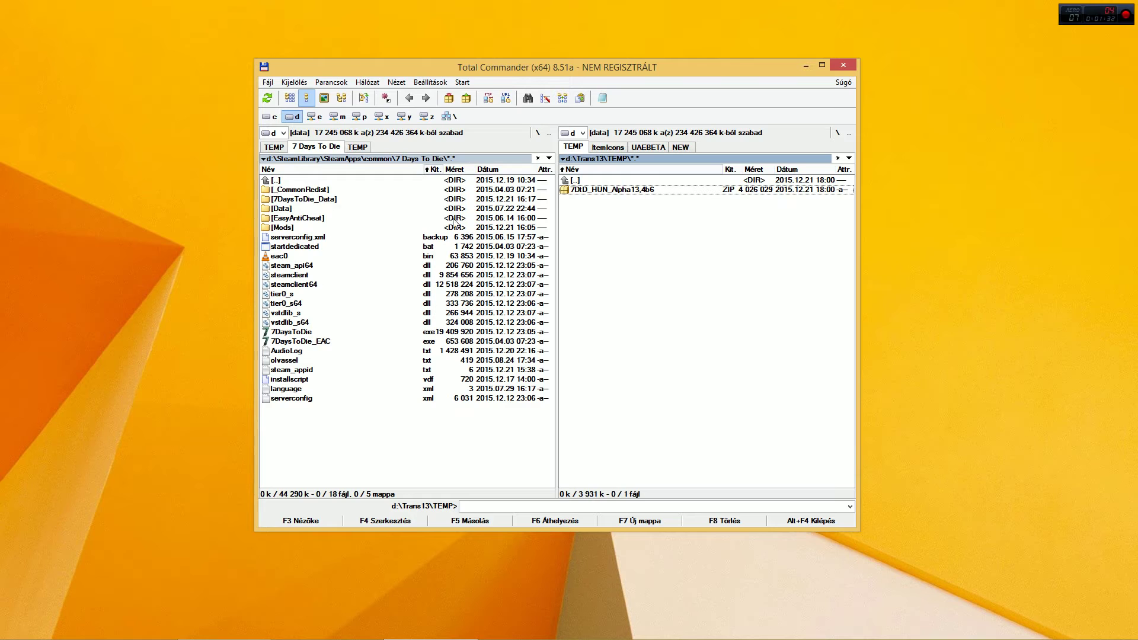
{"action": "left_click", "coordinate": [358, 147]}
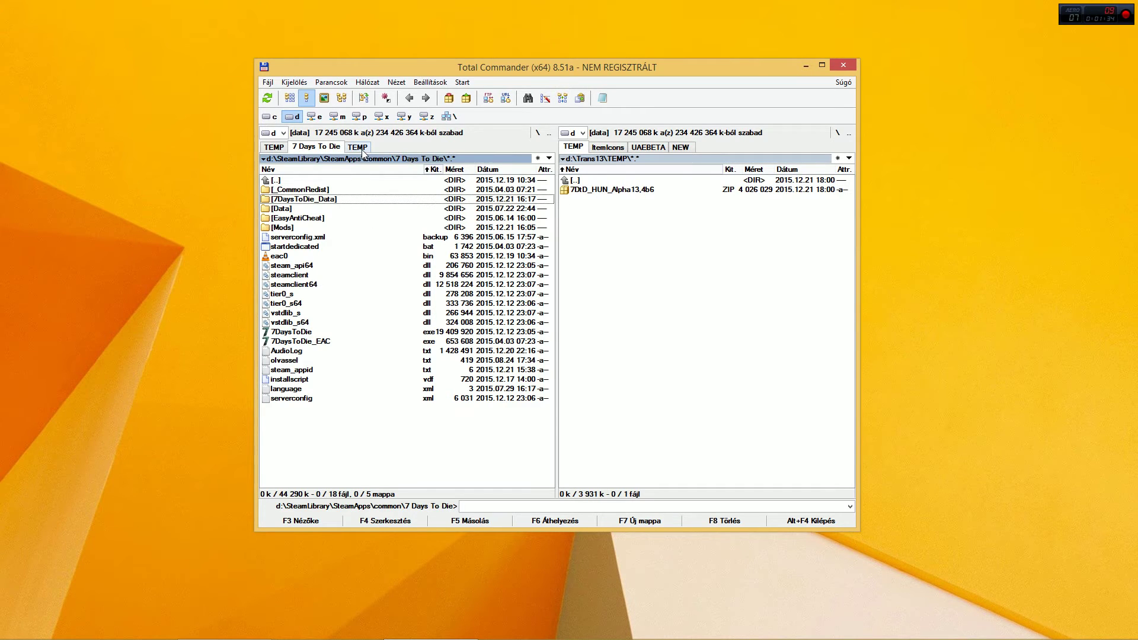
{"action": "double_click", "coordinate": [580, 190]}
{"action": "left_click", "coordinate": [593, 218]}
{"action": "key", "text": "F5"}
{"action": "key", "text": "Return"}
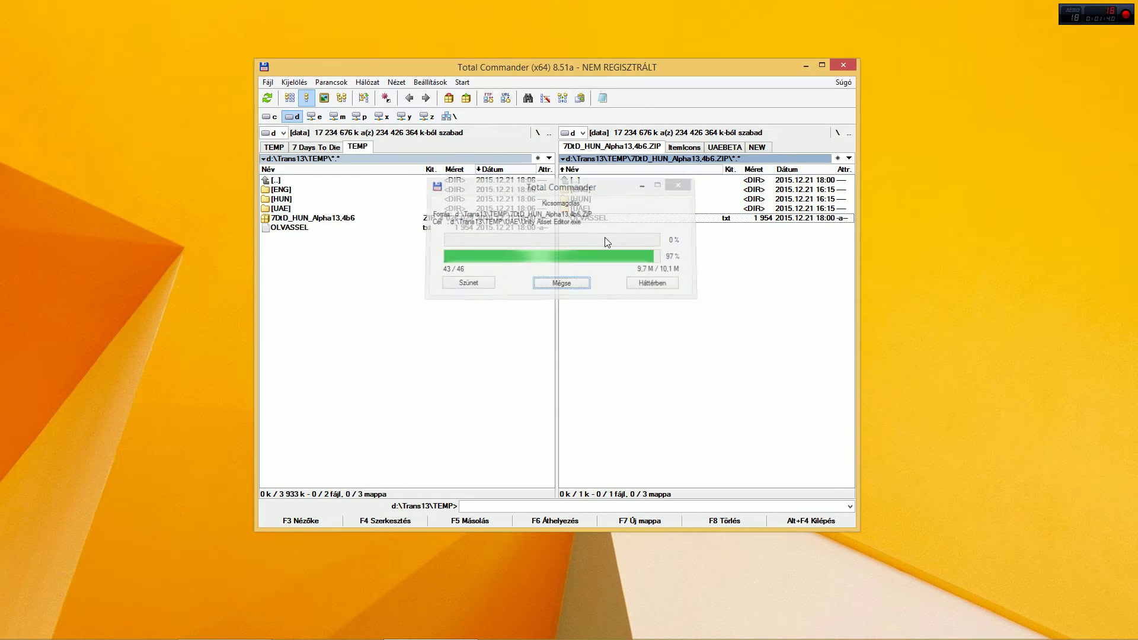
Extract the HUN folder's 7DaysToDie_Data and Data folders into the 7 Days To Die game folder, overwriting Assembly-CSharp.dll and windows.xml.
{"action": "left_click", "coordinate": [351, 208]}
{"action": "left_click", "coordinate": [315, 147]}
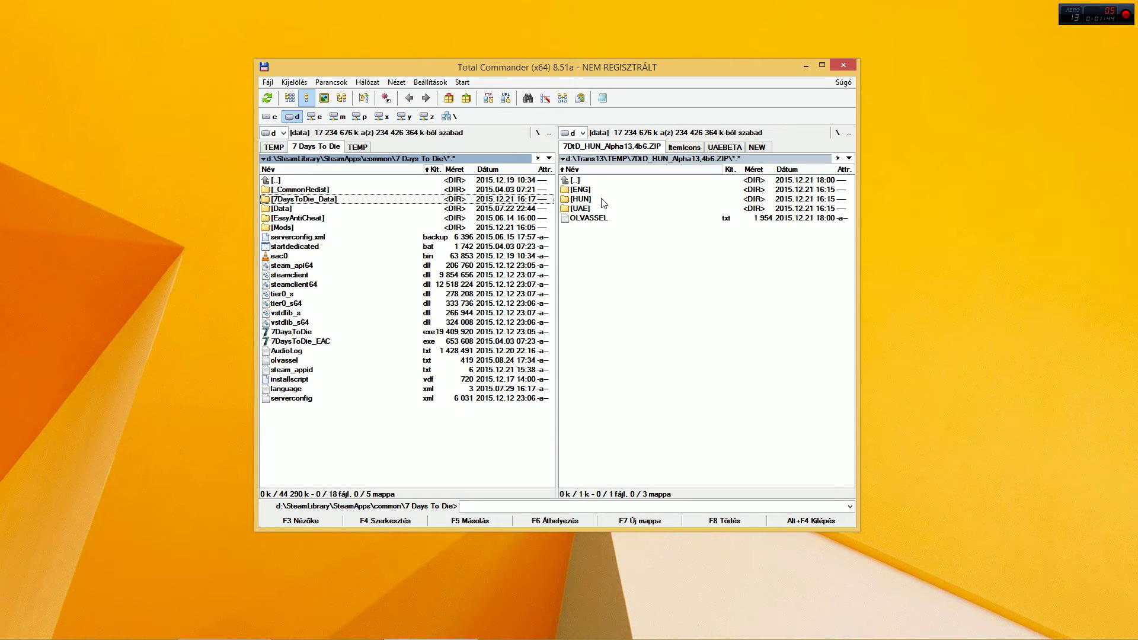
{"action": "double_click", "coordinate": [581, 199]}
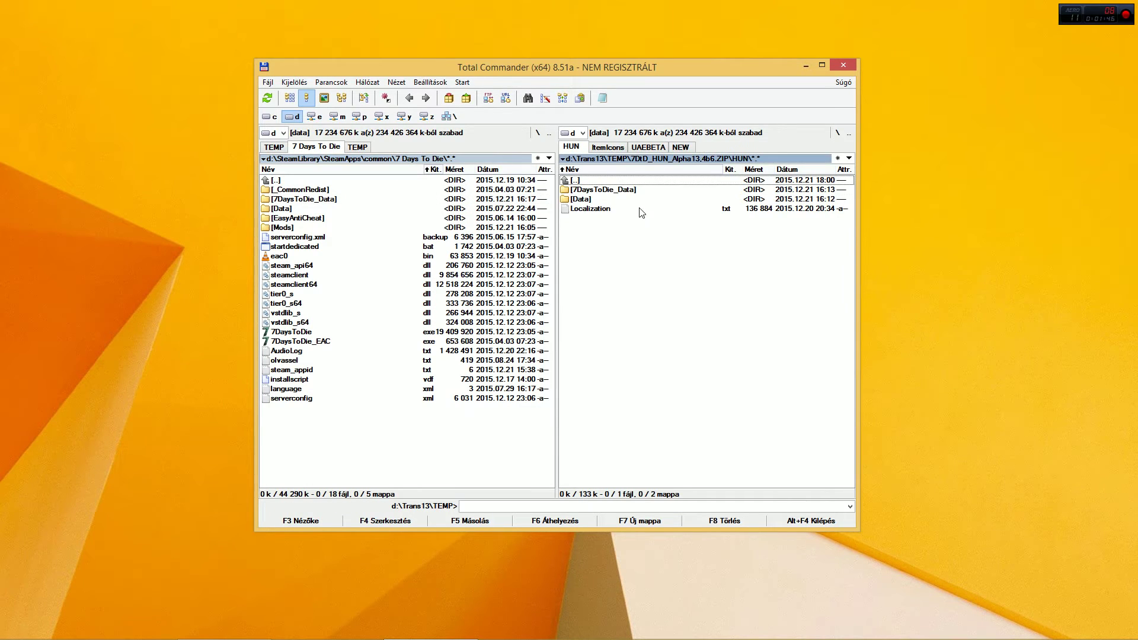
{"action": "left_click", "coordinate": [598, 190]}
{"action": "left_click", "coordinate": [599, 199], "text": "ctrl"}
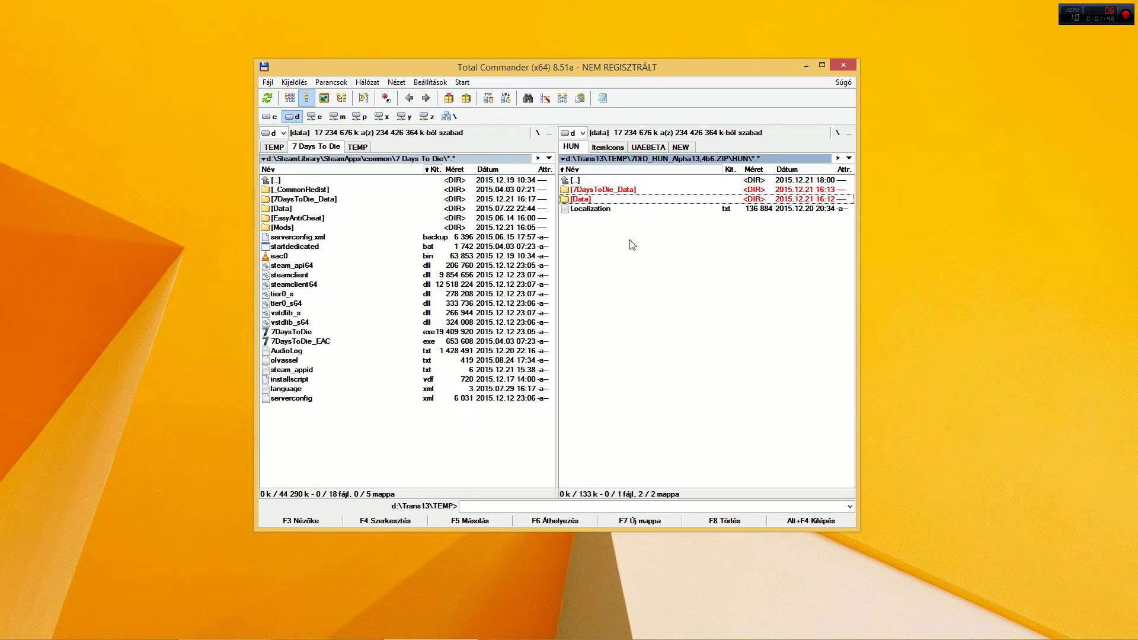
{"action": "left_click", "coordinate": [474, 520]}
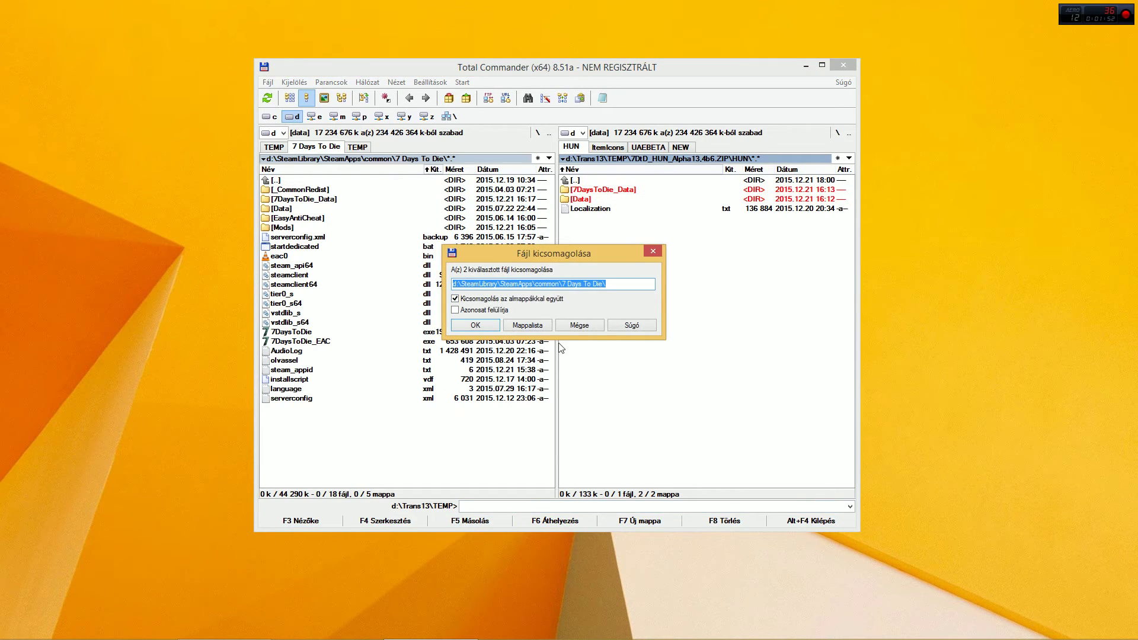
{"action": "left_click", "coordinate": [477, 327]}
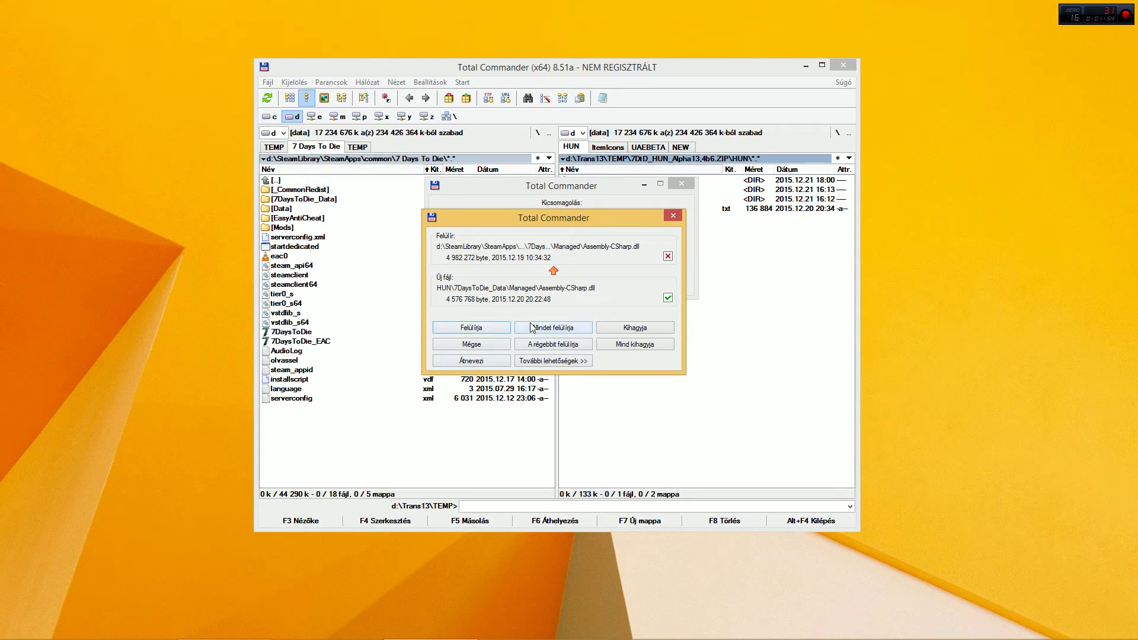
{"action": "left_click", "coordinate": [472, 330]}
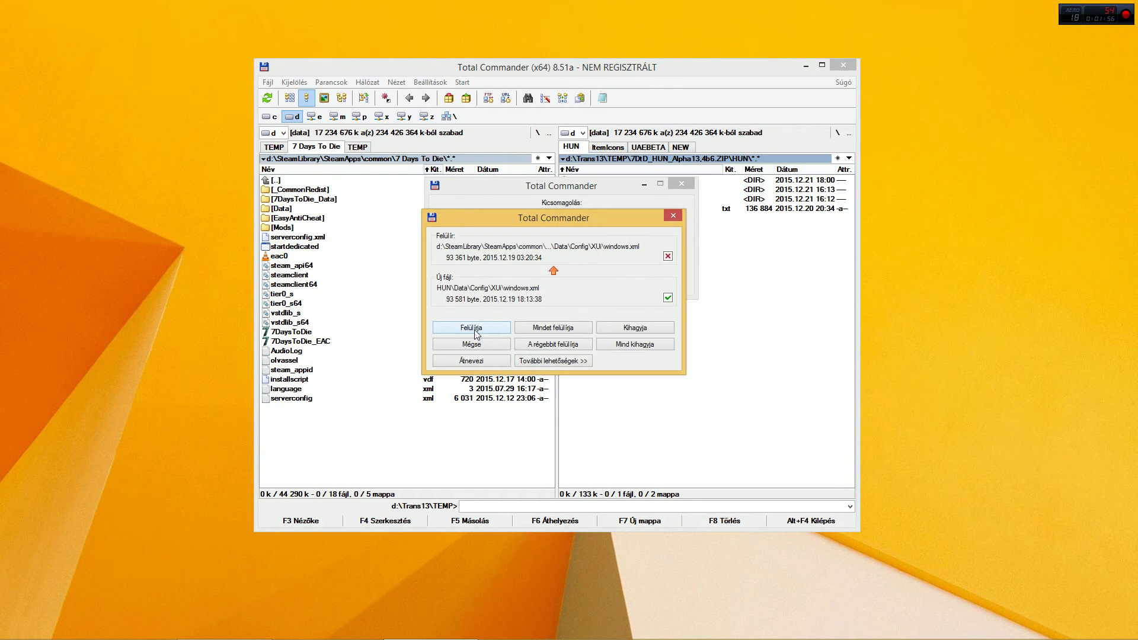
{"action": "left_click", "coordinate": [474, 330]}
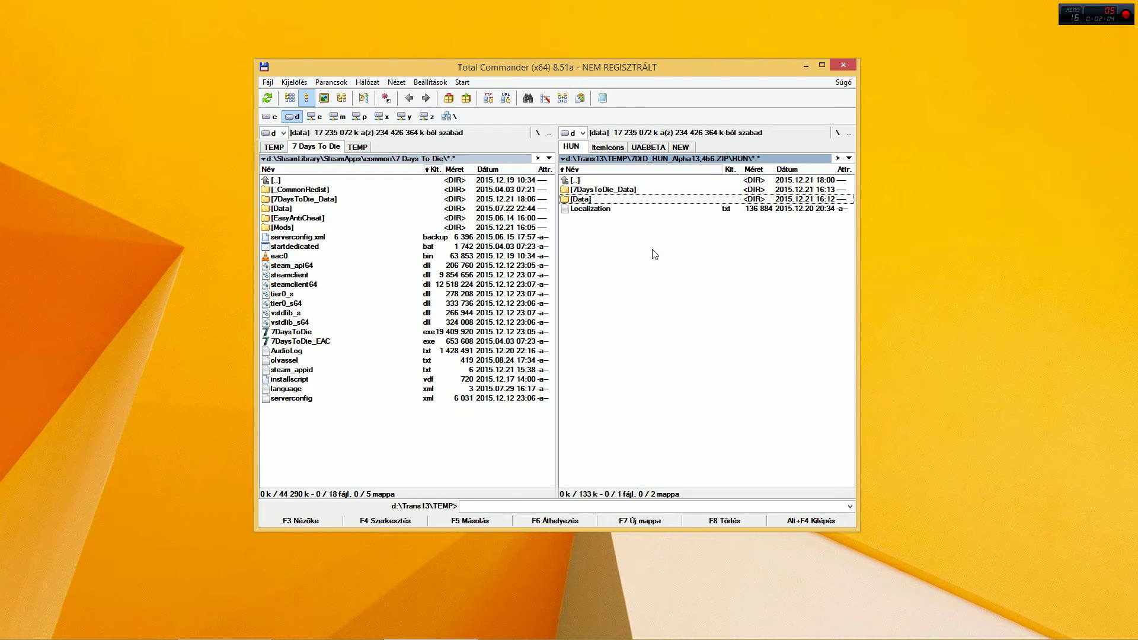
{"action": "key", "text": "Up"}
{"action": "key", "text": "Up"}
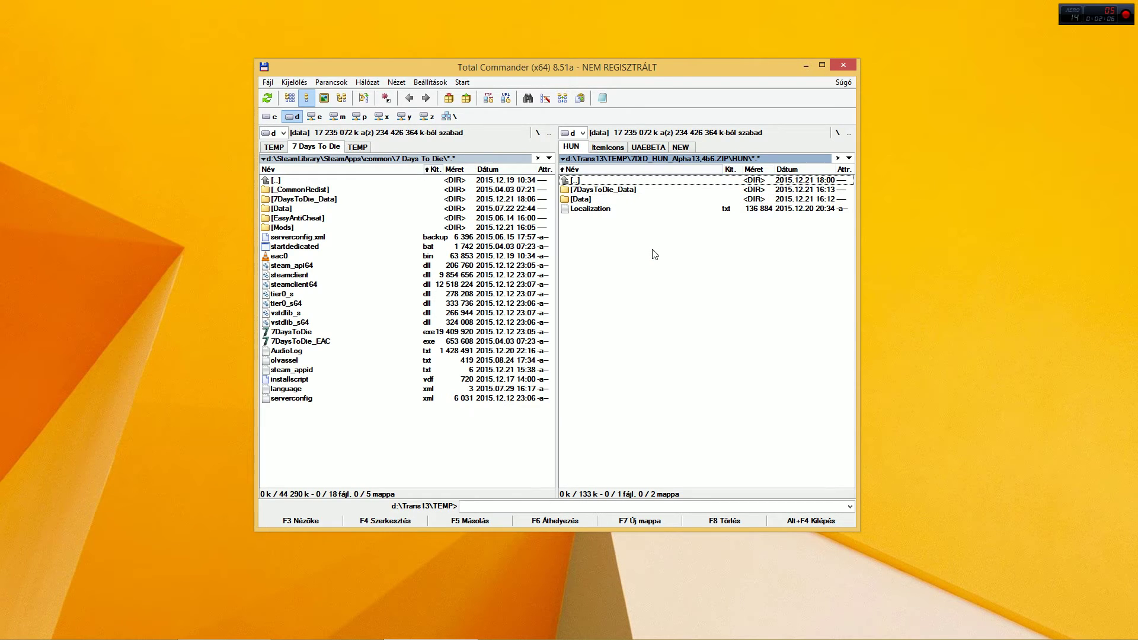
{"action": "key", "text": "Return"}
{"action": "key", "text": "Down"}
{"action": "key", "text": "Return"}
{"action": "key", "text": "Down"}
{"action": "key", "text": "Down"}
{"action": "key", "text": "Down"}
{"action": "key", "text": "Down"}
{"action": "key", "text": "Return"}
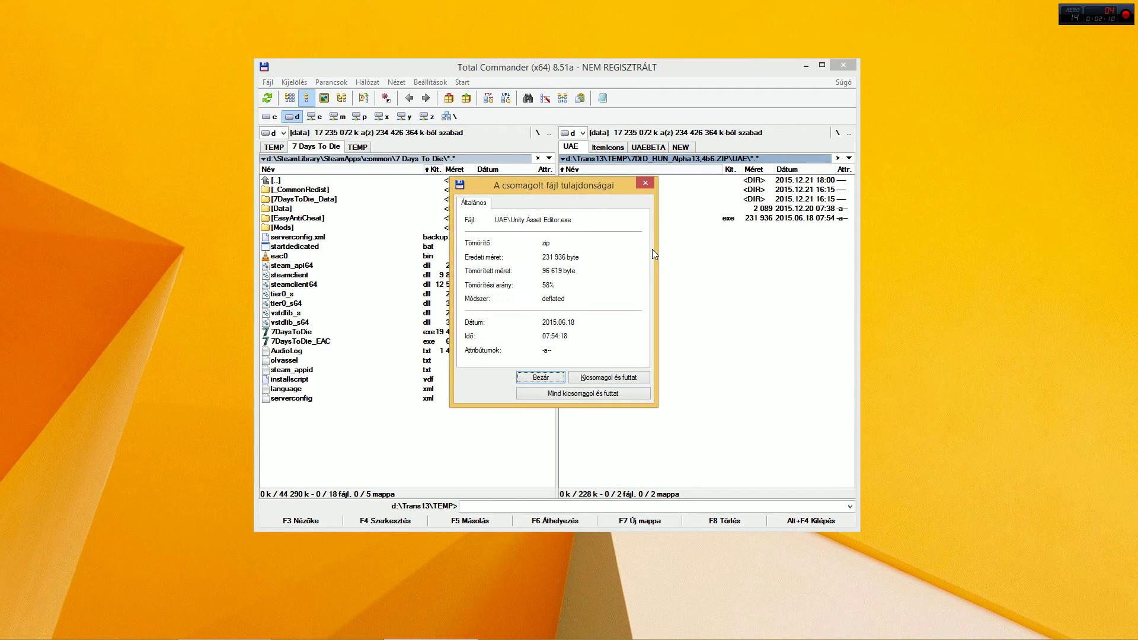
{"action": "key", "text": "Escape"}
Leave the archive and run Unity Asset Editor from the extracted UAE folder in d:\Trans13\TEMP.
{"action": "key", "text": "Up"}
{"action": "key", "text": "Up"}
{"action": "key", "text": "Up"}
{"action": "key", "text": "Up"}
{"action": "key", "text": "Return"}
{"action": "key", "text": "Up"}
{"action": "key", "text": "Up"}
{"action": "key", "text": "Up"}
{"action": "key", "text": "Return"}
{"action": "key", "text": "Up"}
{"action": "key", "text": "Return"}
{"action": "key", "text": "Down"}
{"action": "key", "text": "Down"}
{"action": "key", "text": "Down"}
{"action": "key", "text": "Down"}
{"action": "key", "text": "Return"}
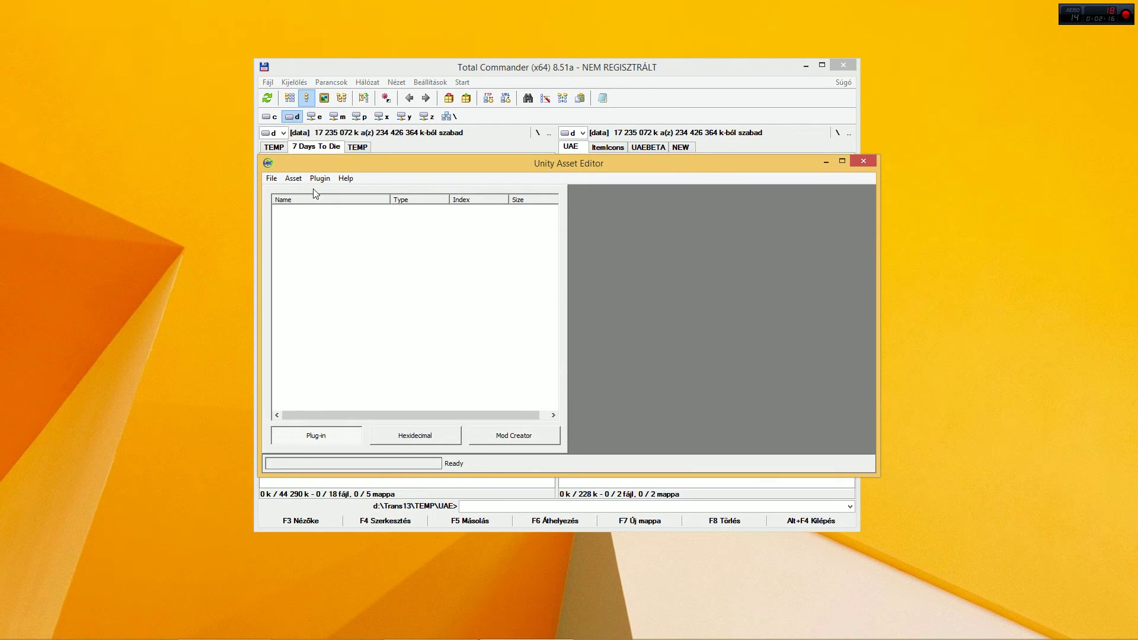
Open resources.assets from the game's 7DaysToDie_Data folder in Unity Asset Editor.
{"action": "left_click", "coordinate": [272, 179]}
{"action": "left_click", "coordinate": [278, 188]}
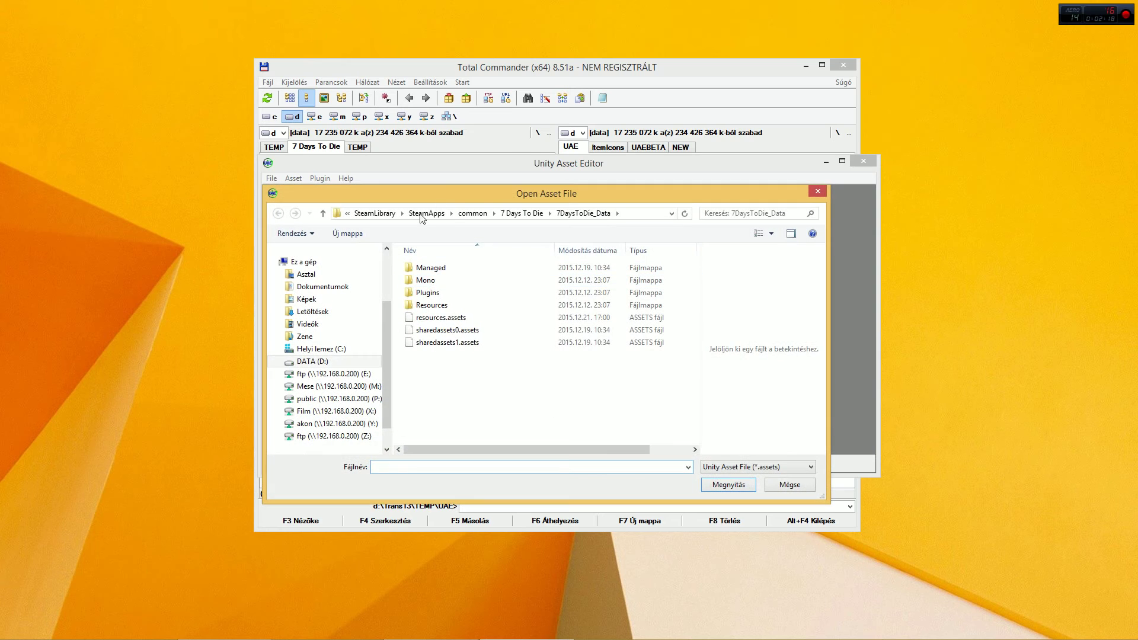
{"action": "double_click", "coordinate": [458, 323]}
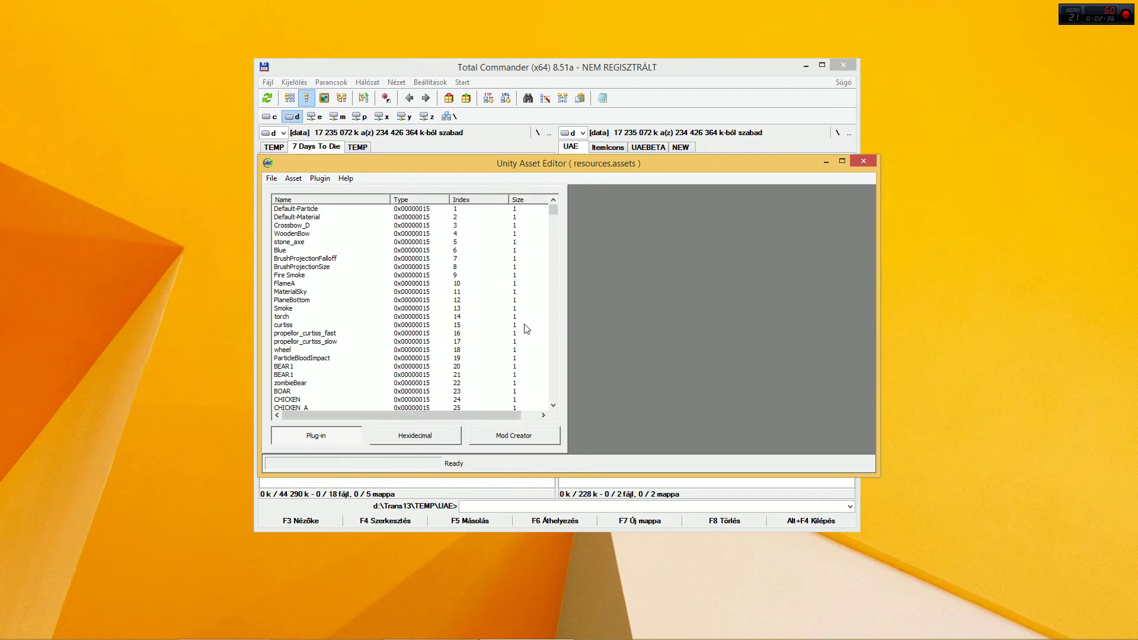
Sort the asset list by name and select the Localization text asset.
{"action": "mouse_move", "coordinate": [569, 165]}
{"action": "left_mouse_down"}
{"action": "mouse_move", "coordinate": [601, 209]}
{"action": "mouse_move", "coordinate": [591, 161]}
{"action": "left_mouse_up"}
{"action": "left_click", "coordinate": [318, 198]}
{"action": "left_click", "coordinate": [319, 207]}
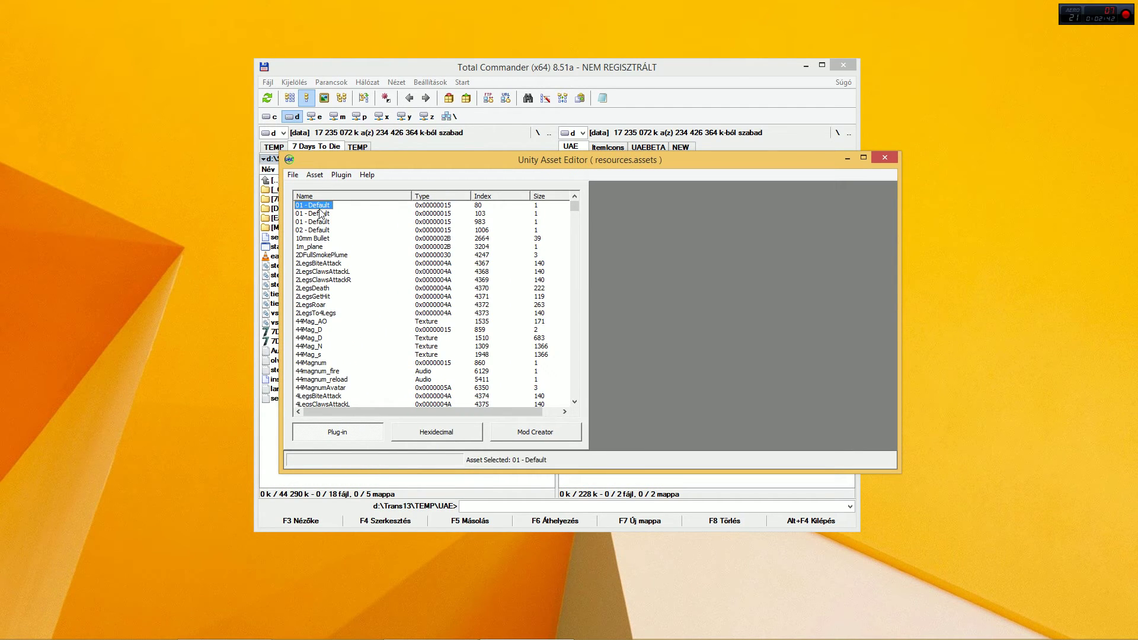
{"action": "type", "text": "loc"}
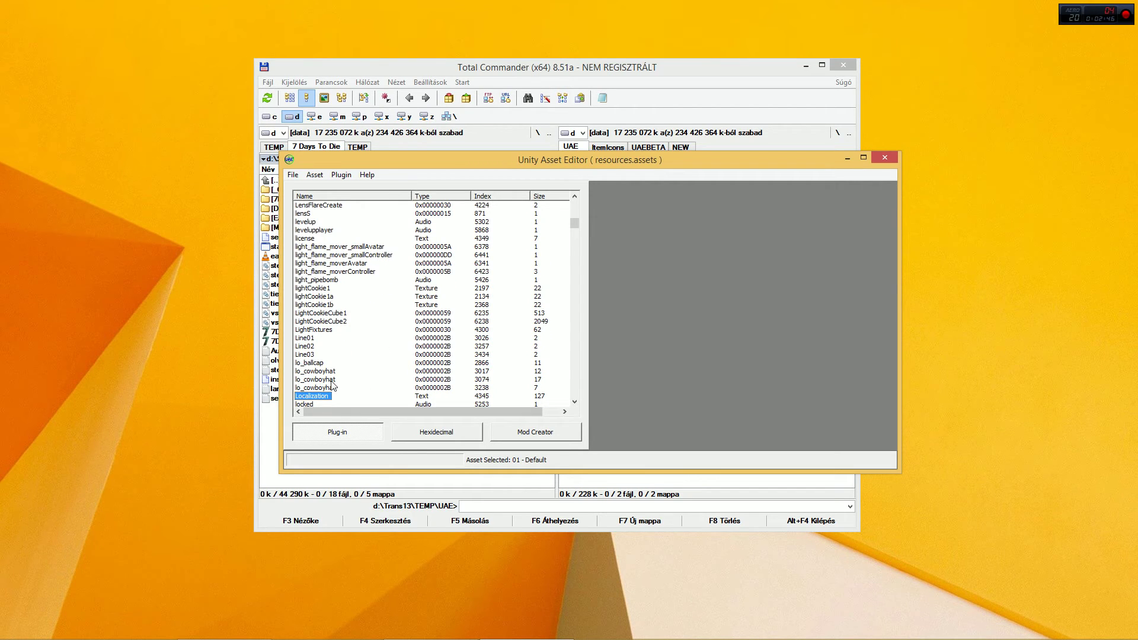
Import Localization.txt from the Trans13\TEMP\HUN folder into the selected Localization asset.
{"action": "right_click", "coordinate": [308, 398]}
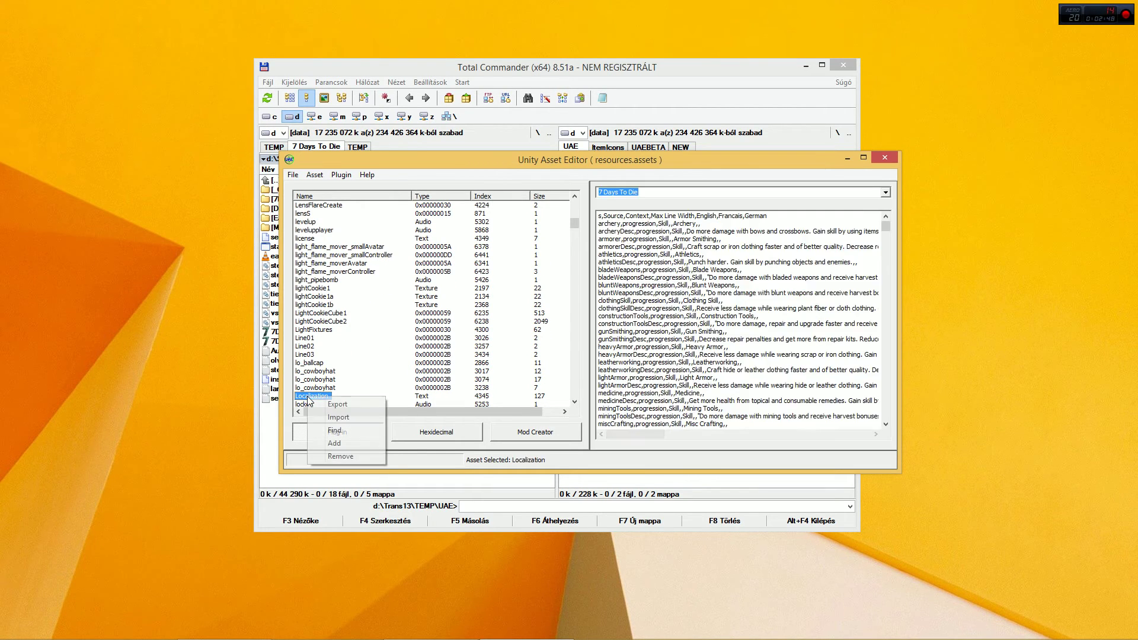
{"action": "left_click", "coordinate": [340, 418]}
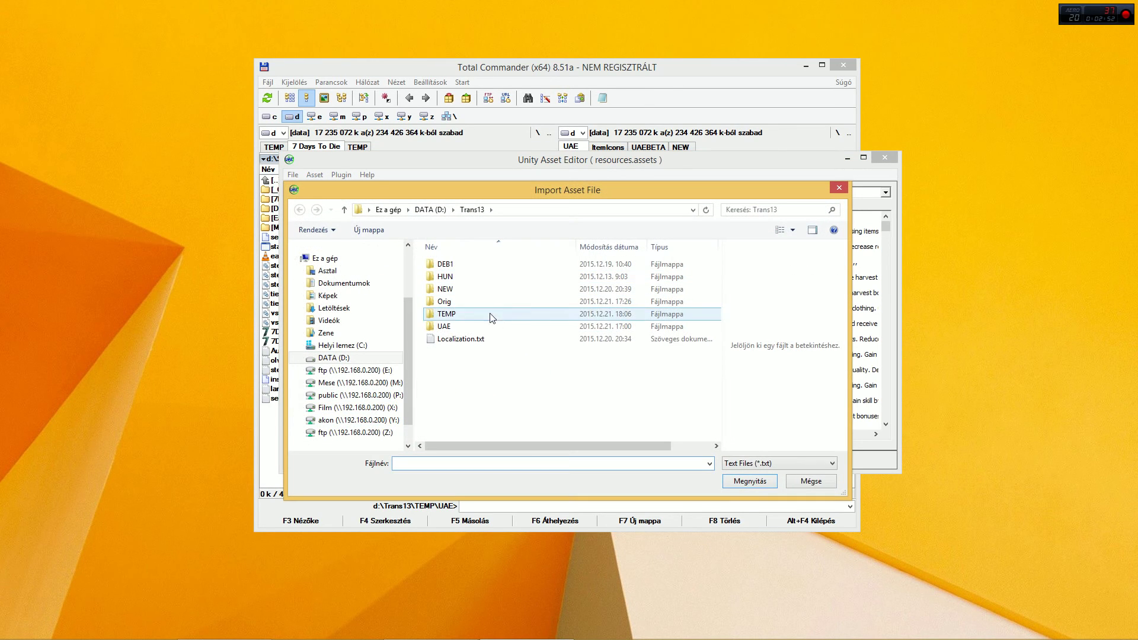
{"action": "double_click", "coordinate": [459, 314]}
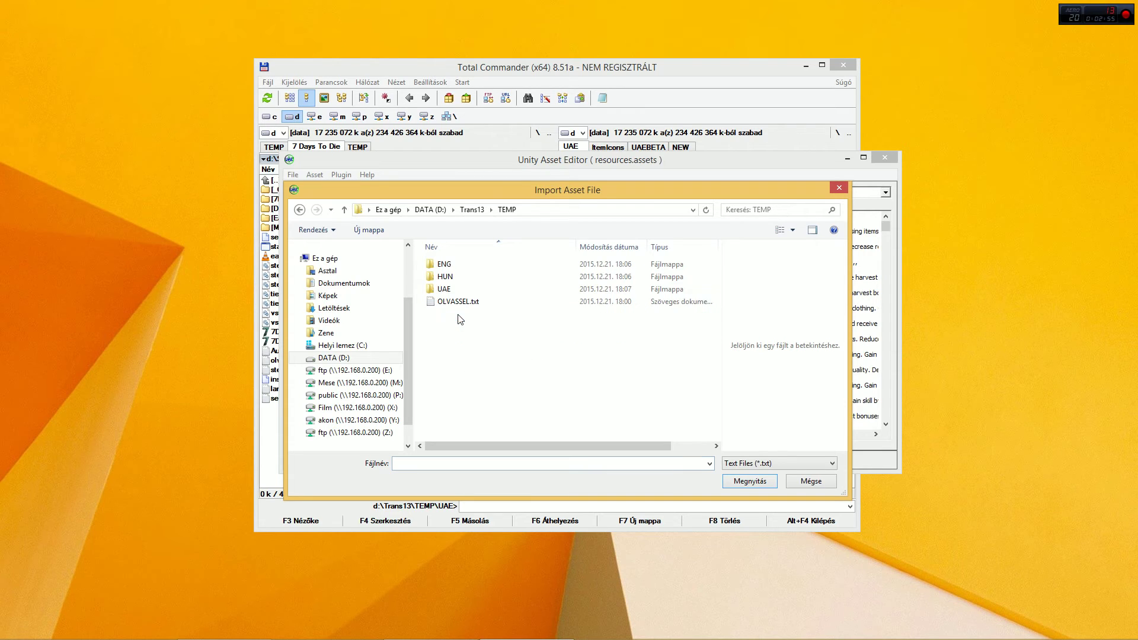
{"action": "double_click", "coordinate": [457, 278]}
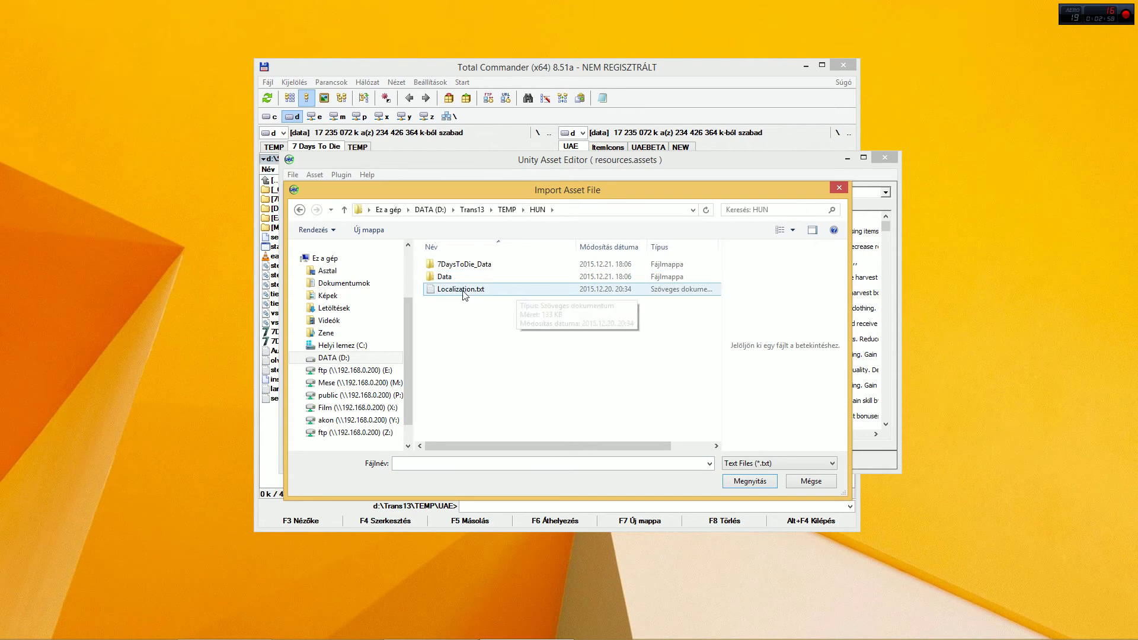
{"action": "left_click", "coordinate": [449, 292]}
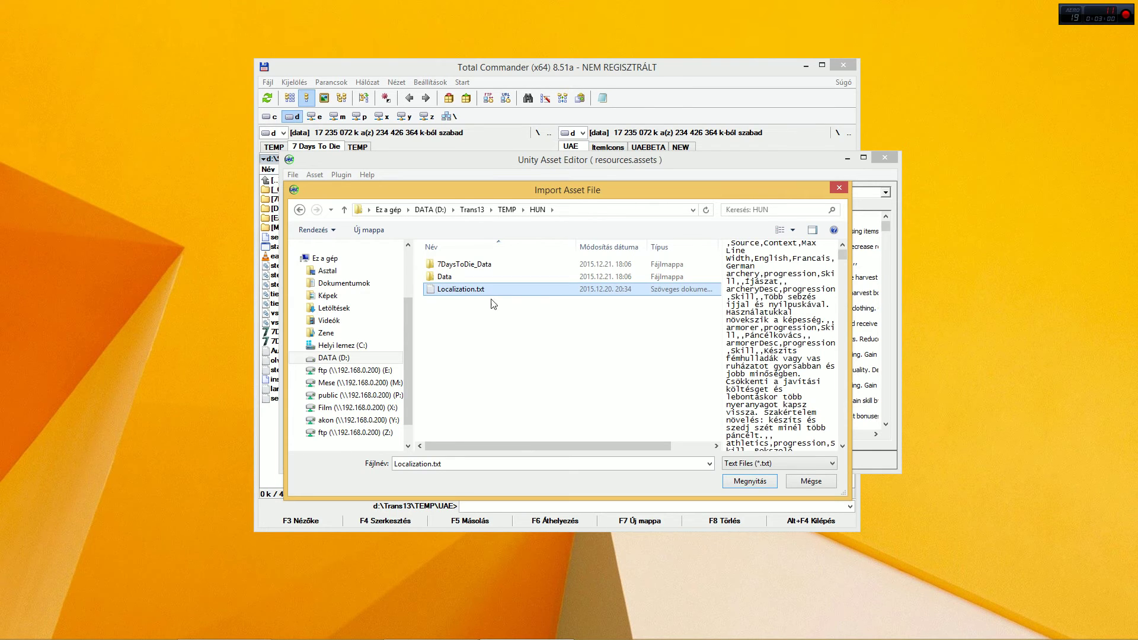
{"action": "left_click", "coordinate": [759, 480]}
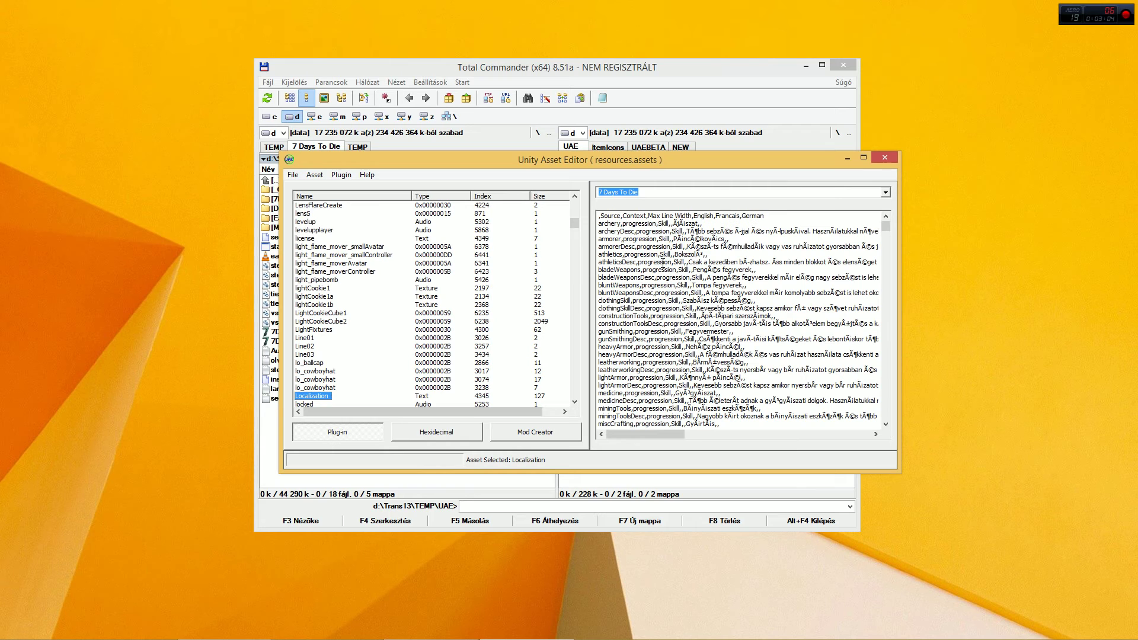
Save the asset file as resources.assets in 7DaysToDie_Data, overwriting the existing file, and close Unity Asset Editor.
{"action": "left_click_drag", "start_coordinate": [542, 161], "coordinate": [545, 181]}
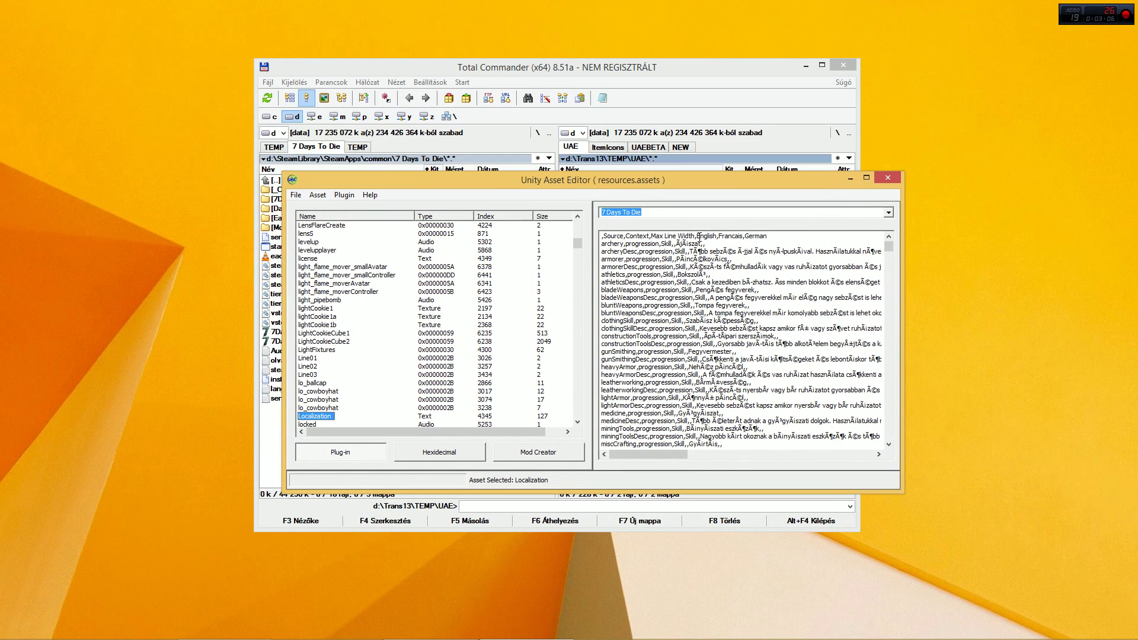
{"action": "left_click", "coordinate": [295, 195]}
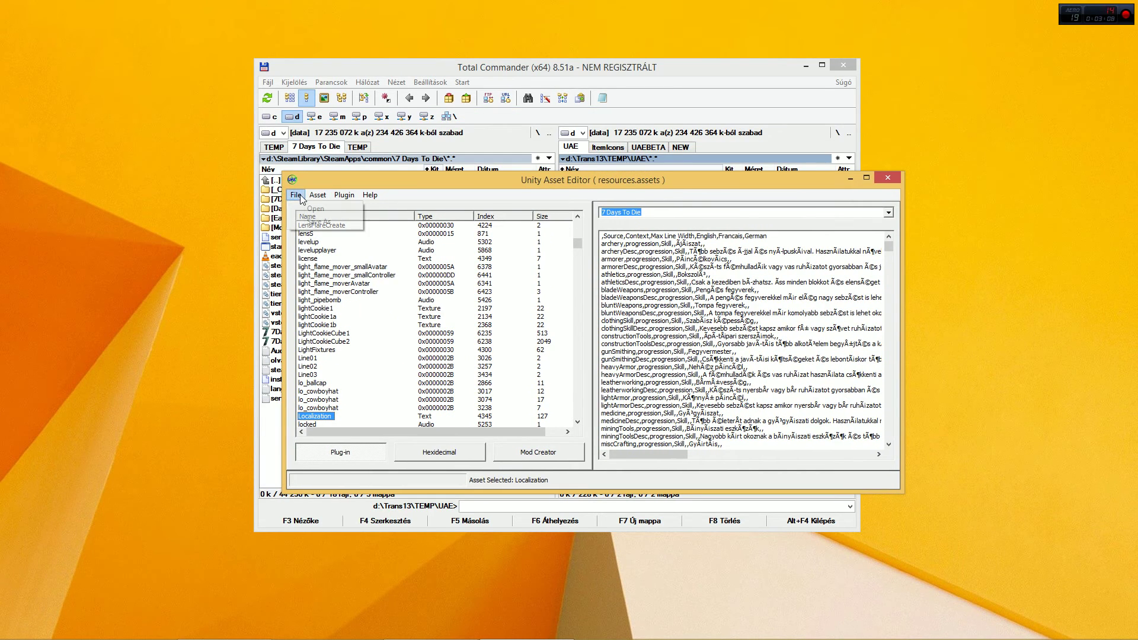
{"action": "left_click", "coordinate": [320, 222]}
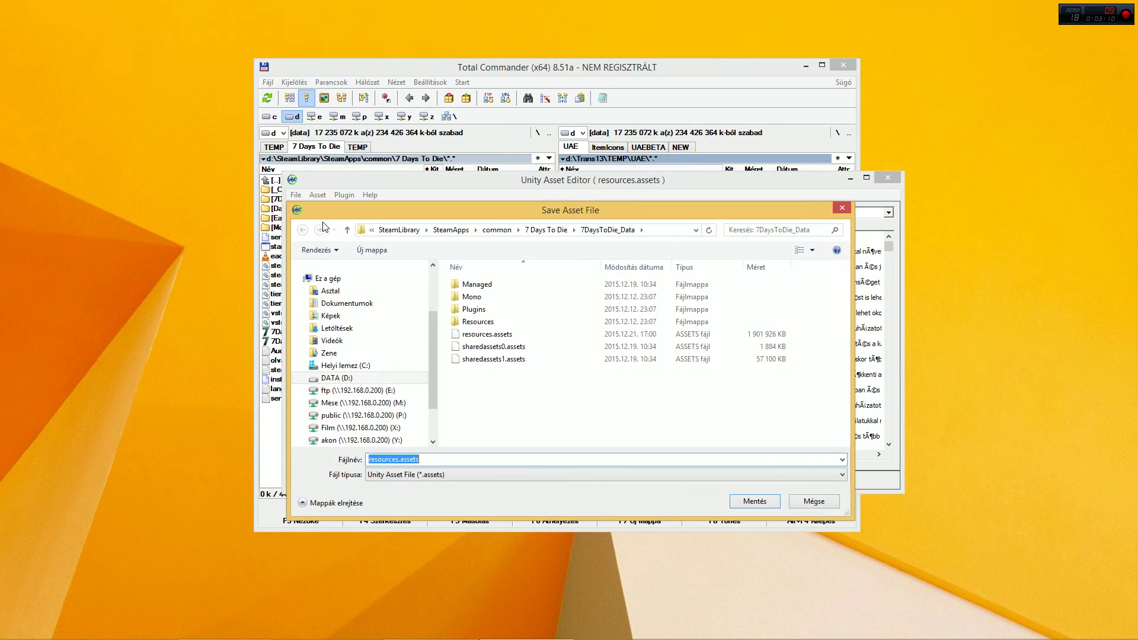
{"action": "left_click", "coordinate": [755, 501]}
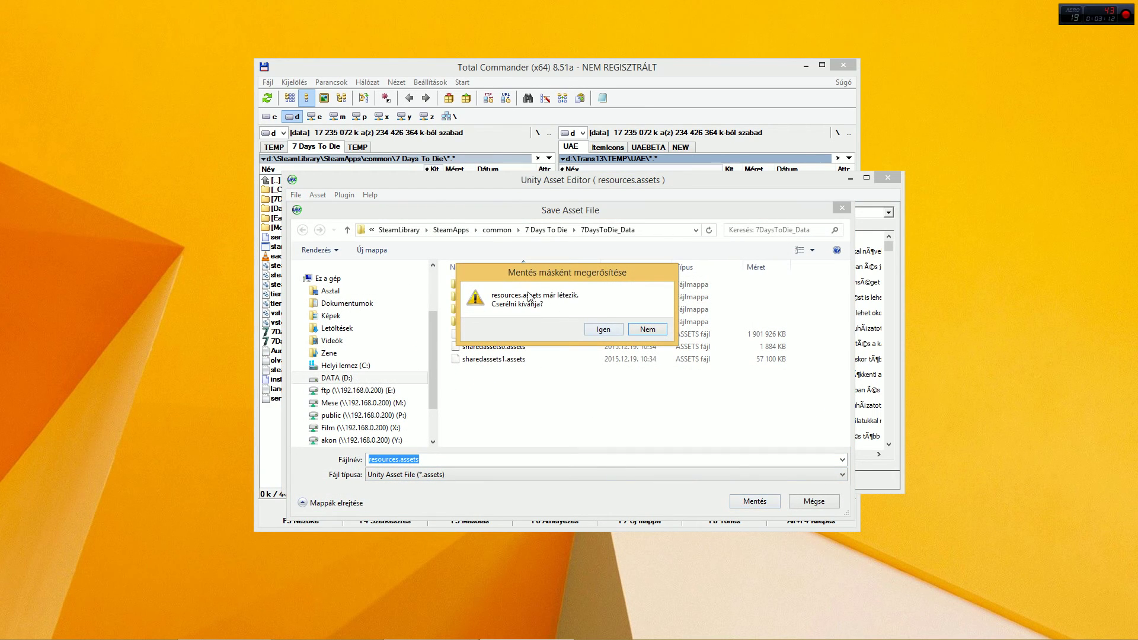
{"action": "left_click", "coordinate": [601, 330]}
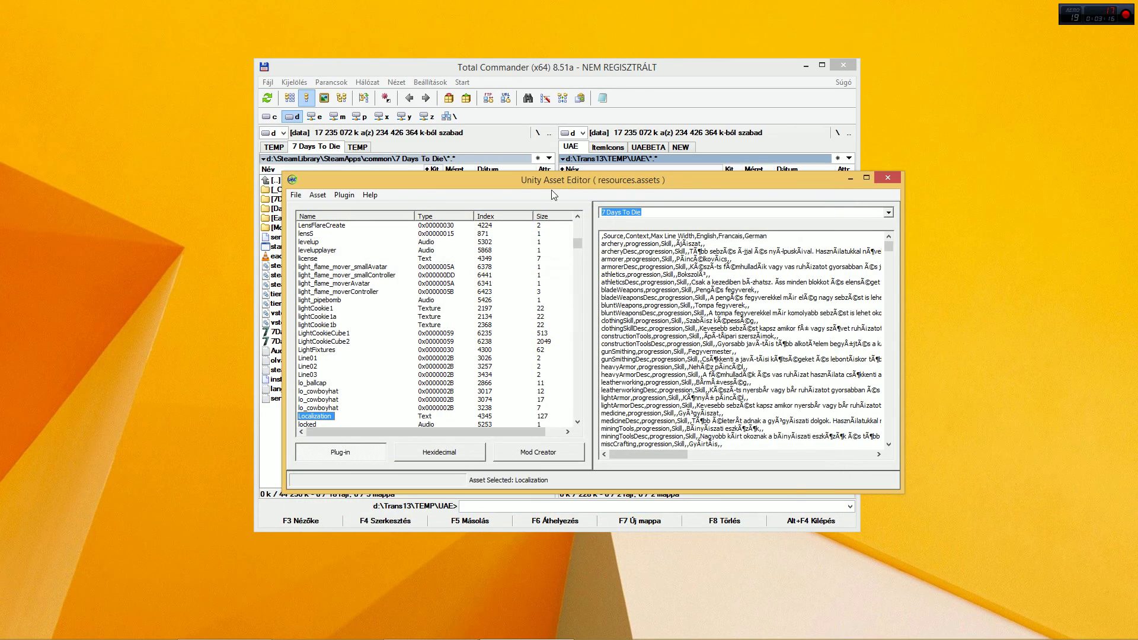
{"action": "left_click_drag", "start_coordinate": [543, 171], "coordinate": [573, 221]}
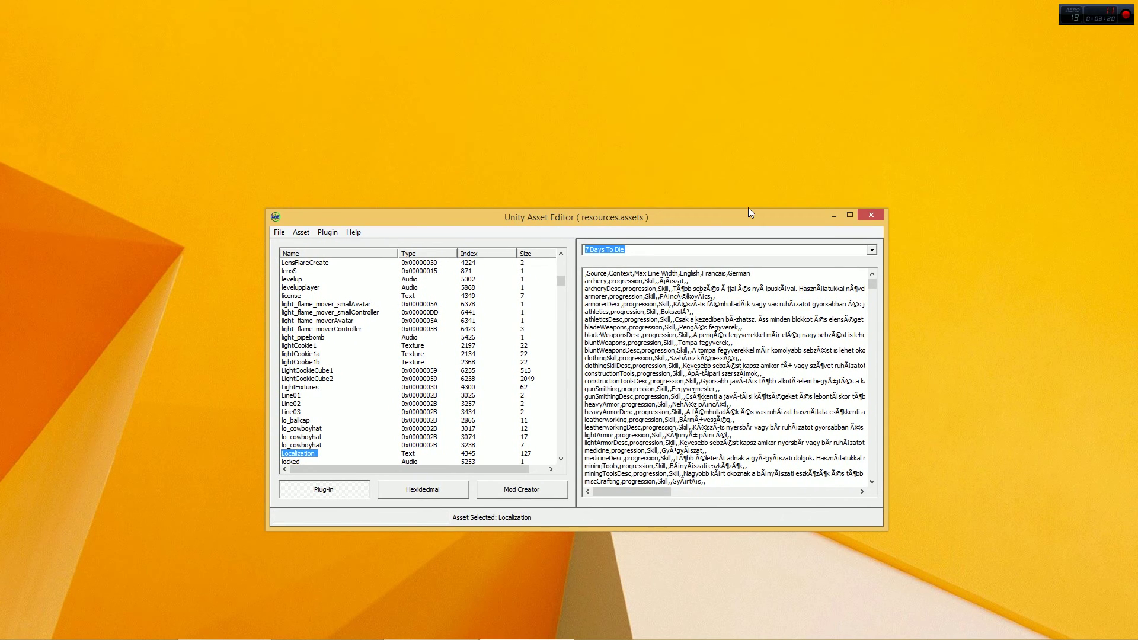
{"action": "left_click", "coordinate": [866, 214]}
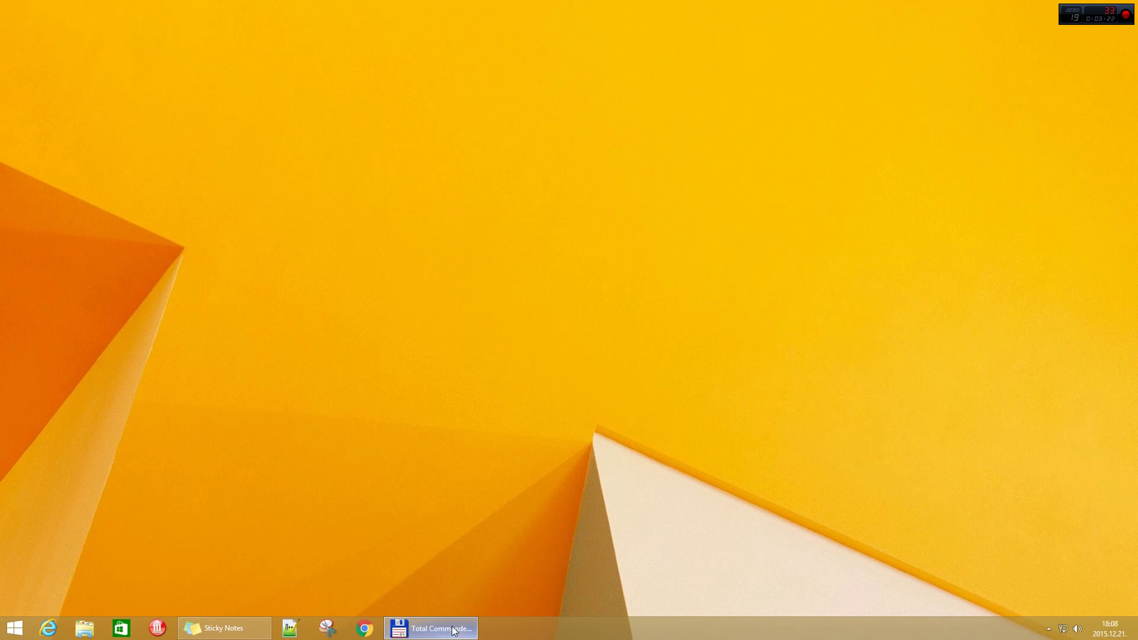
Switch to Total Commander, run 7DaysToDie.exe from the game folder, and continue the saved game.
{"action": "left_click", "coordinate": [436, 627]}
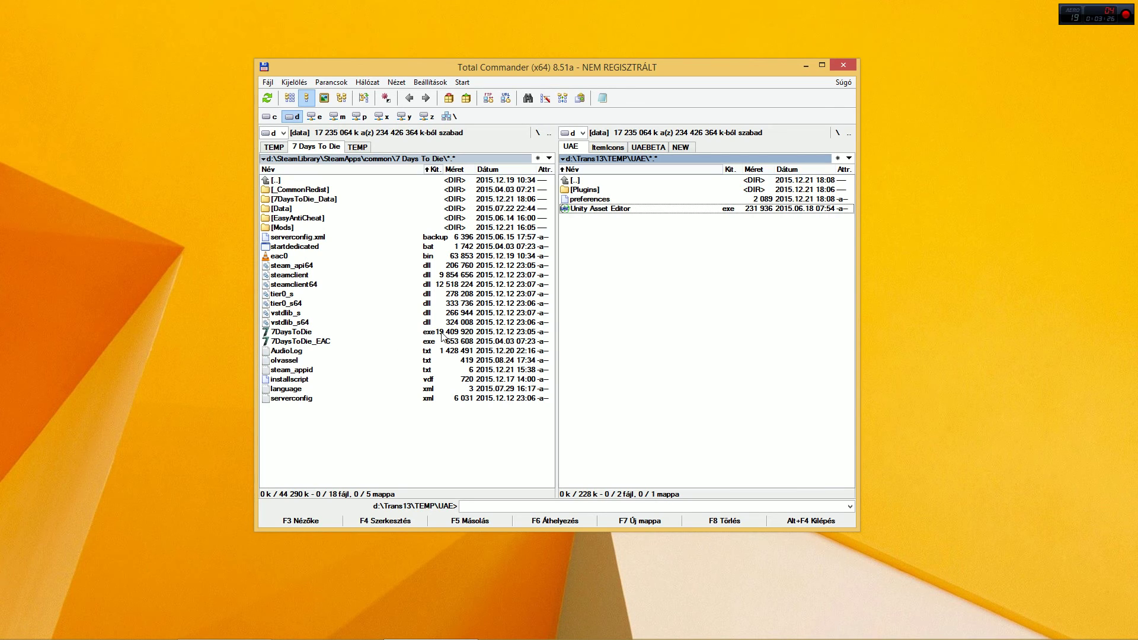
{"action": "double_click", "coordinate": [301, 333]}
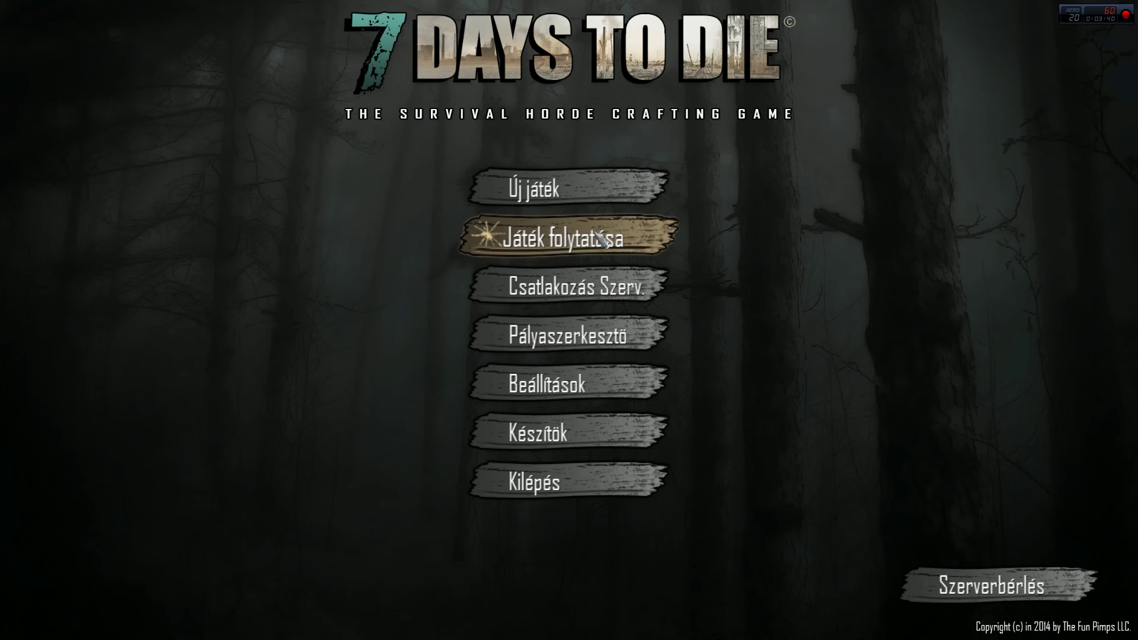
{"action": "left_click", "coordinate": [563, 244]}
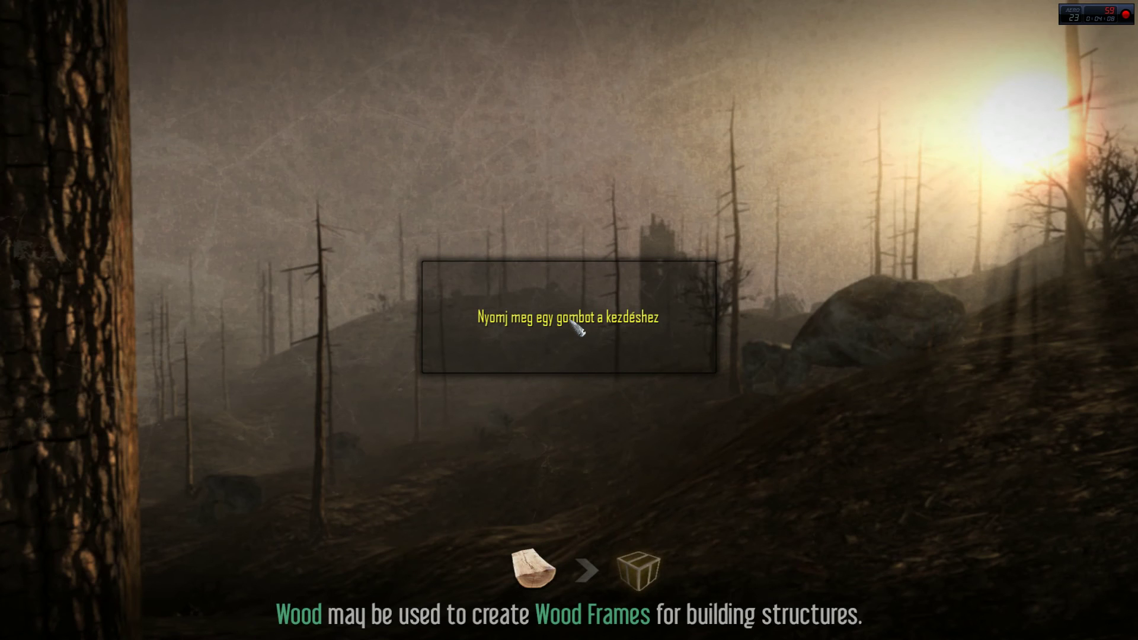
{"action": "left_click", "coordinate": [656, 320]}
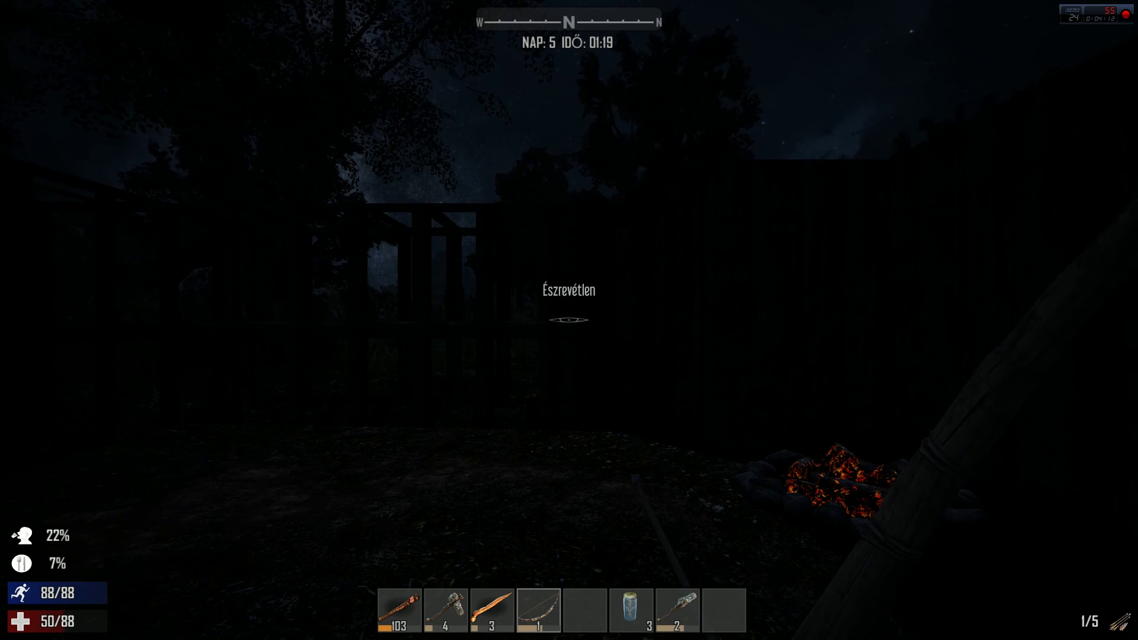
Check the Hungarian texts in the crafting recipes, the Bunkósbot details and the players list.
{"action": "mouse_move", "coordinate": [569, 320]}
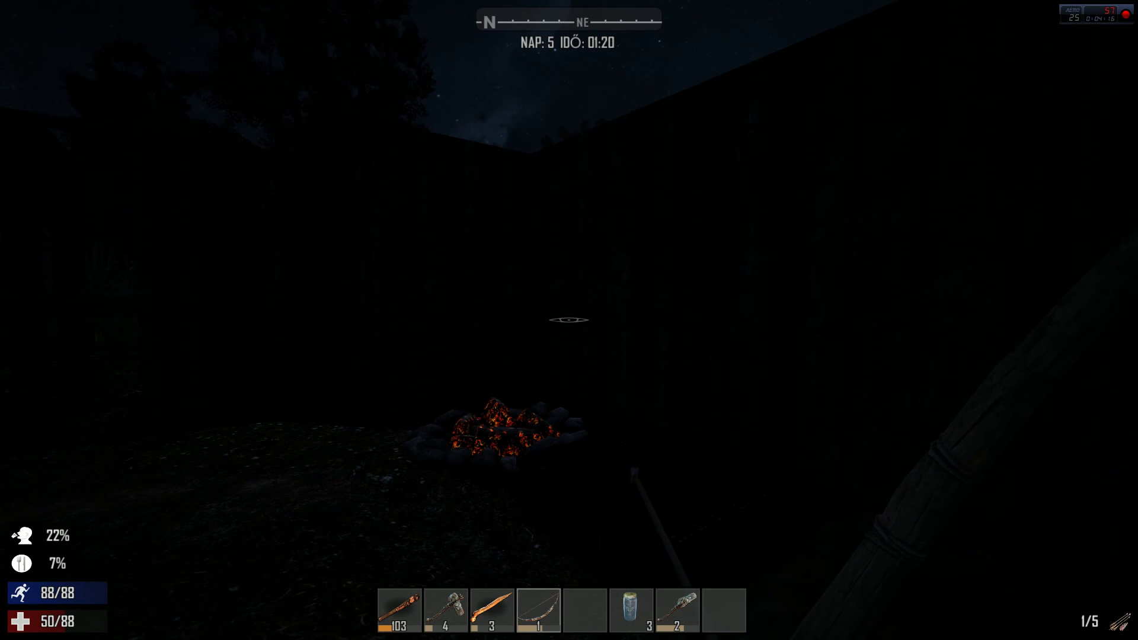
{"action": "key", "text": "Tab"}
{"action": "scroll", "coordinate": [417, 373], "scroll_direction": "down", "scroll_amount": 1}
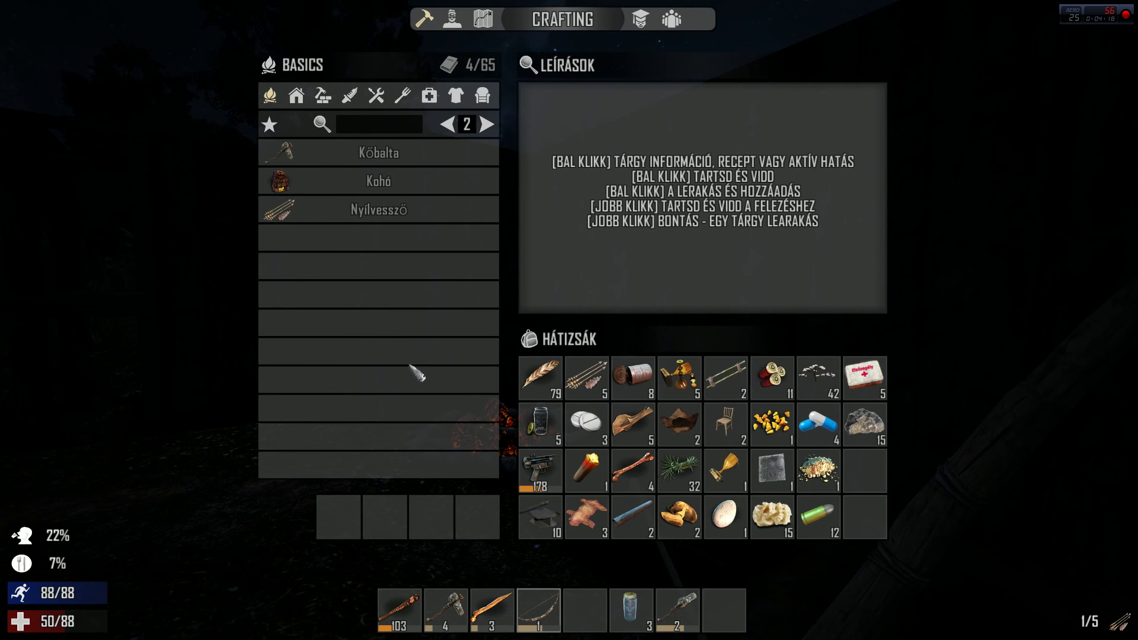
{"action": "scroll", "coordinate": [400, 328], "scroll_direction": "up", "scroll_amount": 1}
{"action": "left_click", "coordinate": [379, 249]}
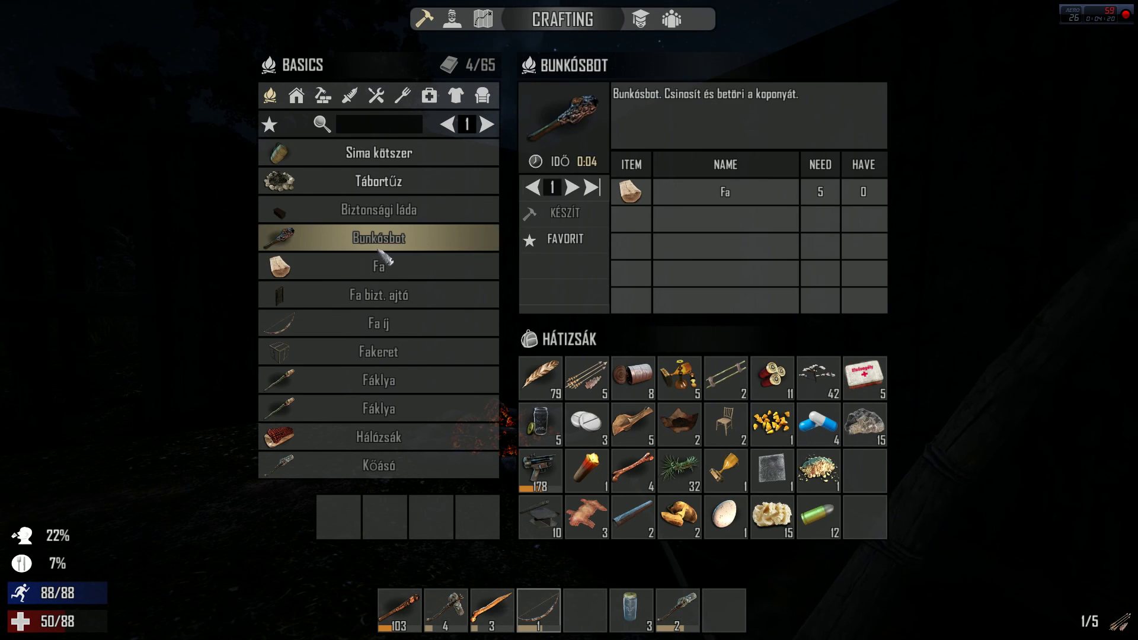
{"action": "left_click", "coordinate": [672, 20]}
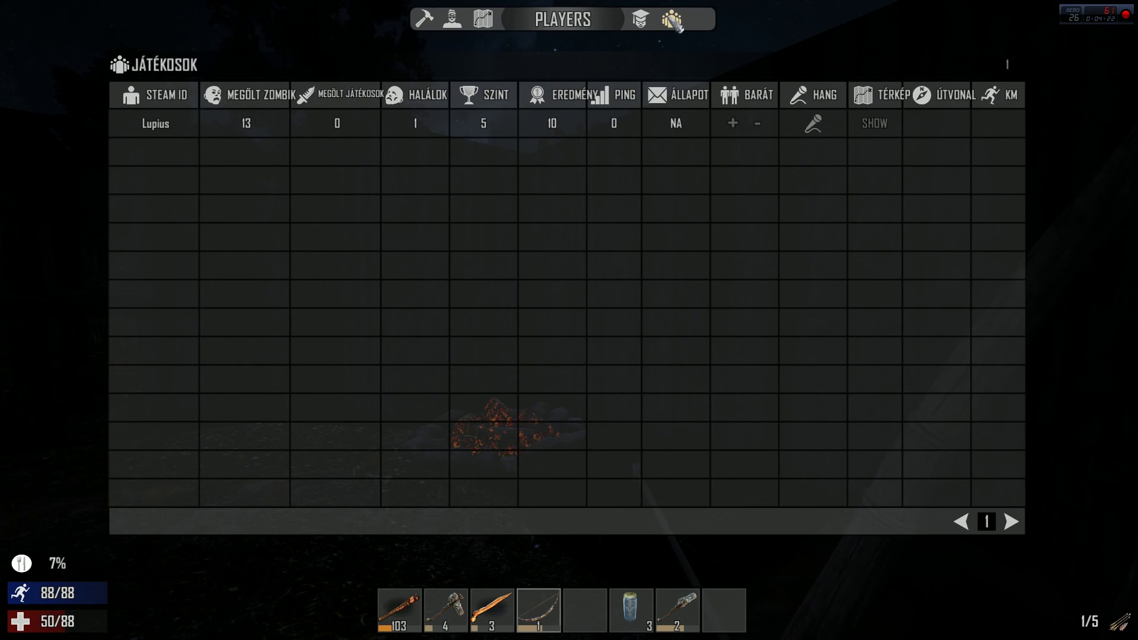
Check the Hungarian skill descriptions, including Szabász képesség, Fegyvermester, Építőipari szerszámok and Tompa fegyverek, and return to the game.
{"action": "left_click", "coordinate": [641, 20]}
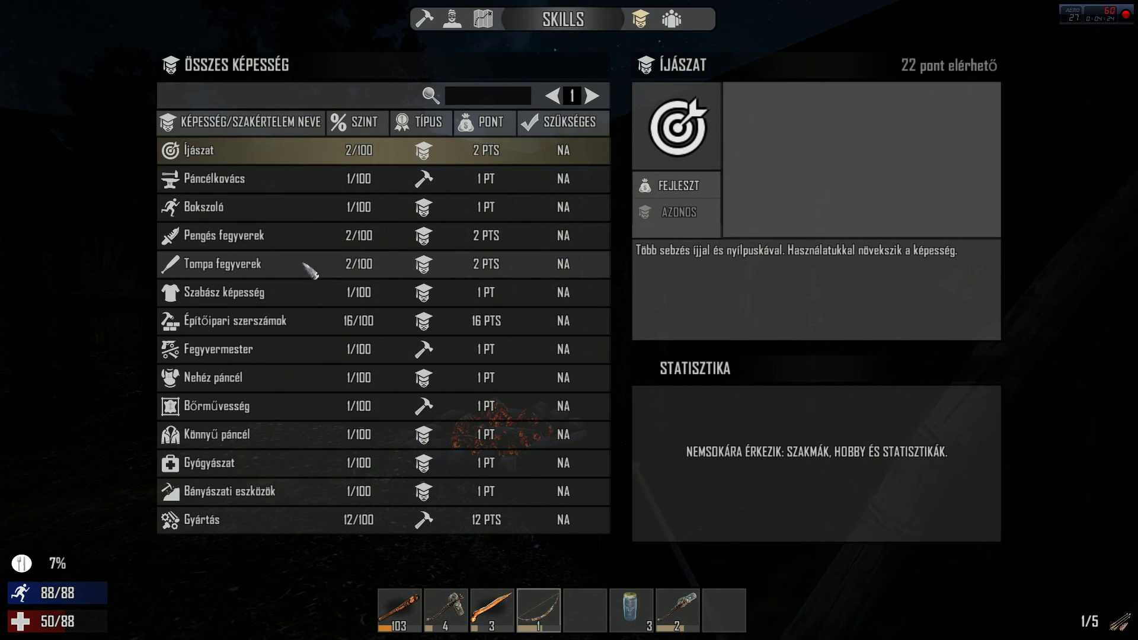
{"action": "left_click", "coordinate": [272, 272]}
{"action": "left_click", "coordinate": [268, 294]}
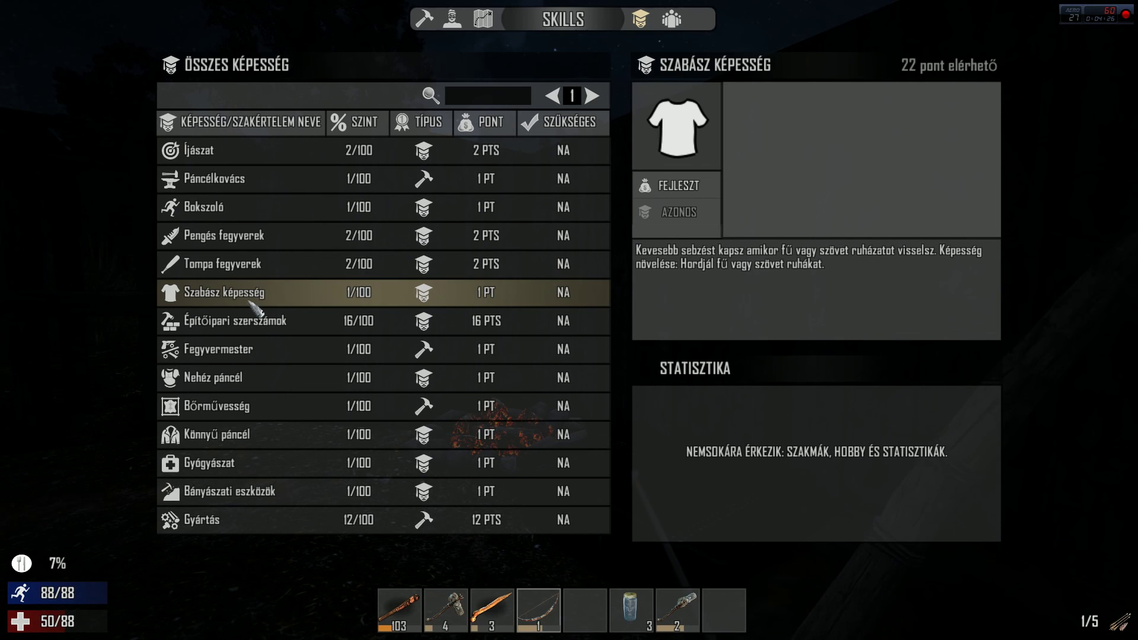
{"action": "left_click", "coordinate": [254, 332]}
{"action": "left_click", "coordinate": [234, 348]}
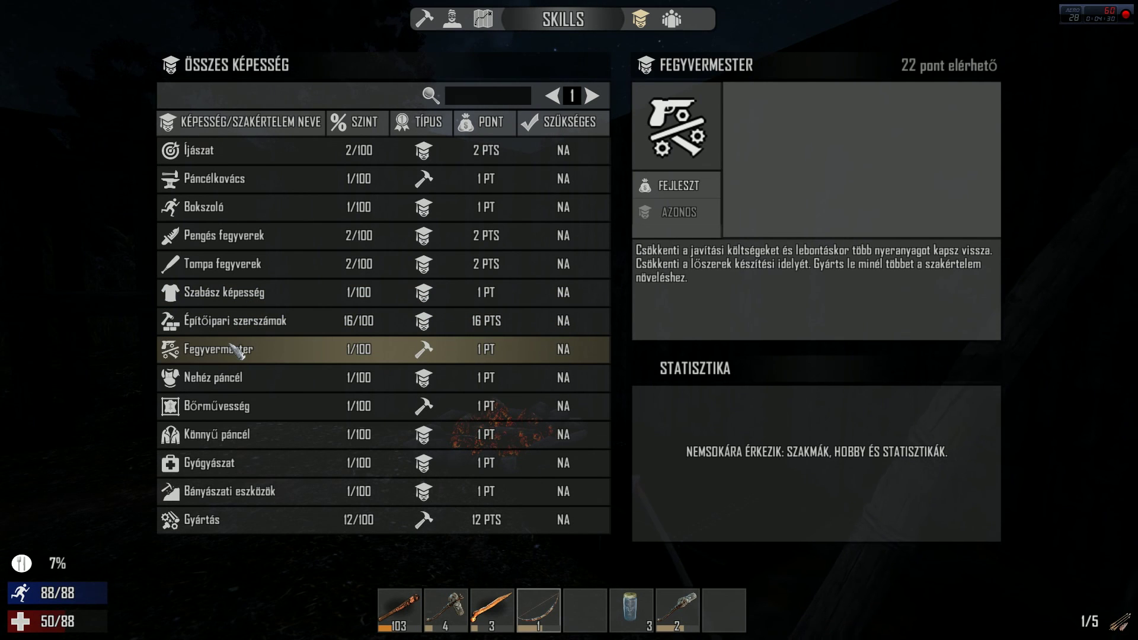
{"action": "left_click", "coordinate": [252, 185]}
{"action": "left_click", "coordinate": [246, 349]}
{"action": "left_click", "coordinate": [246, 320]}
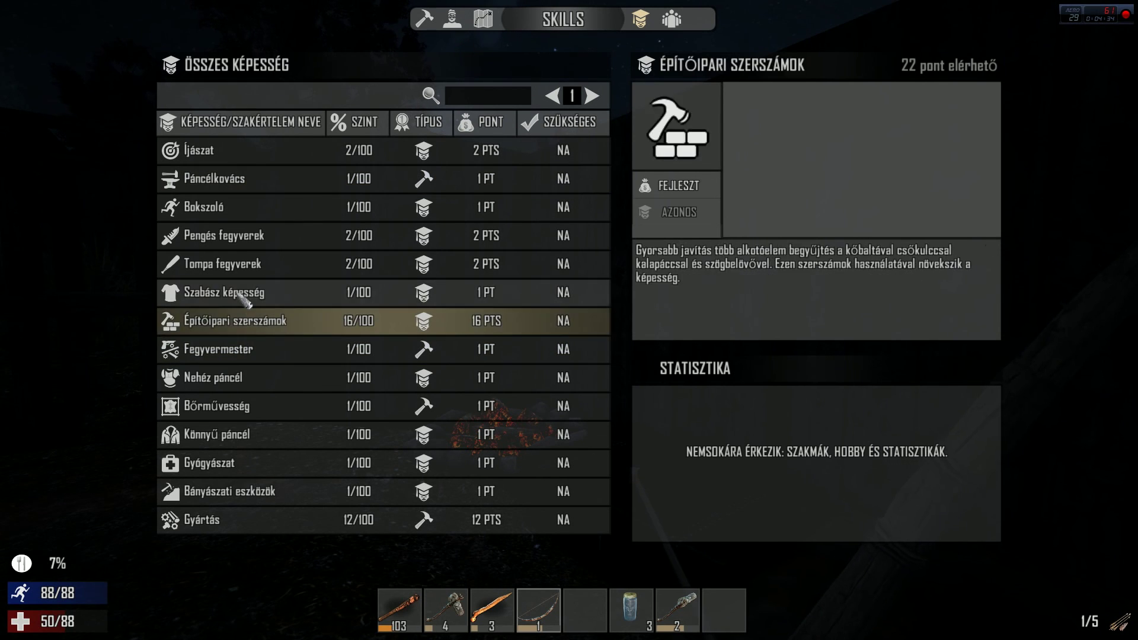
{"action": "left_click", "coordinate": [245, 264]}
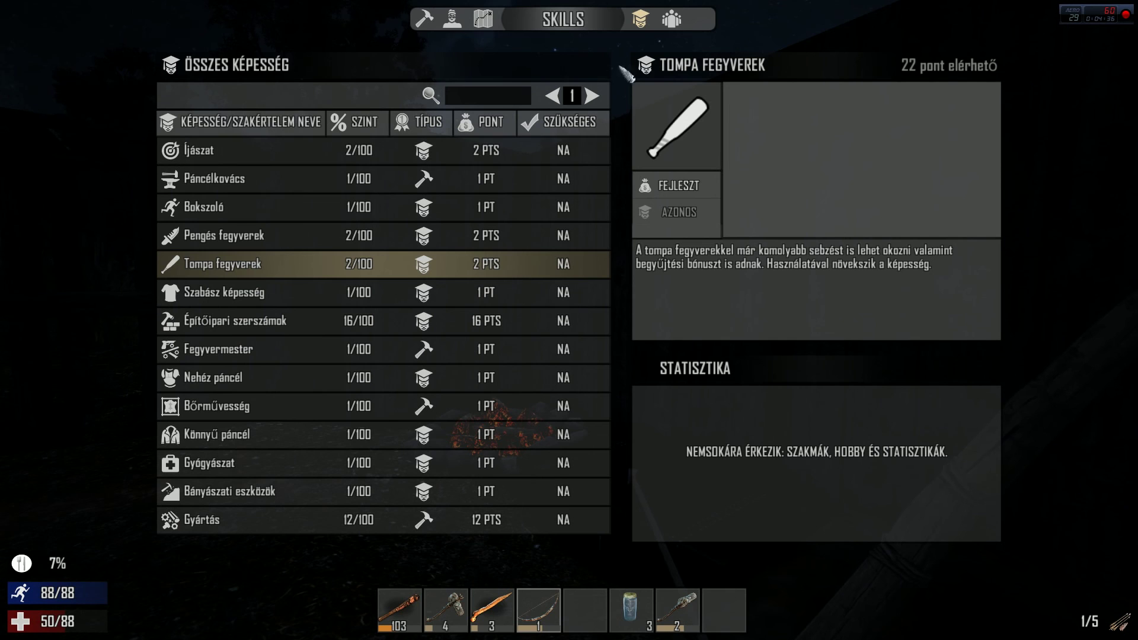
{"action": "key", "text": "Escape"}
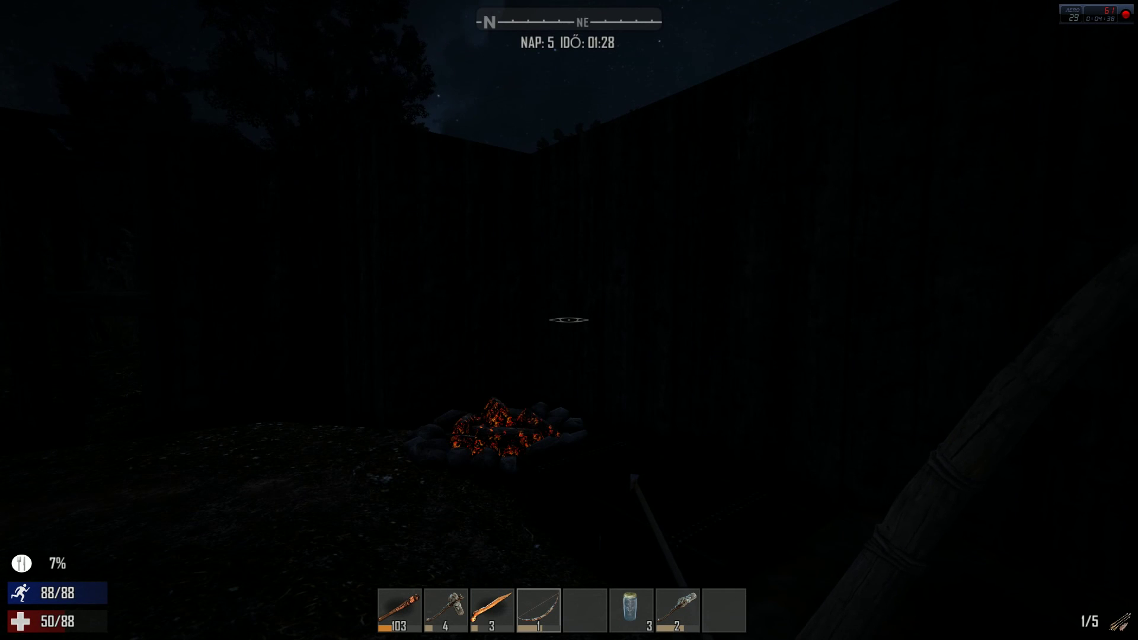